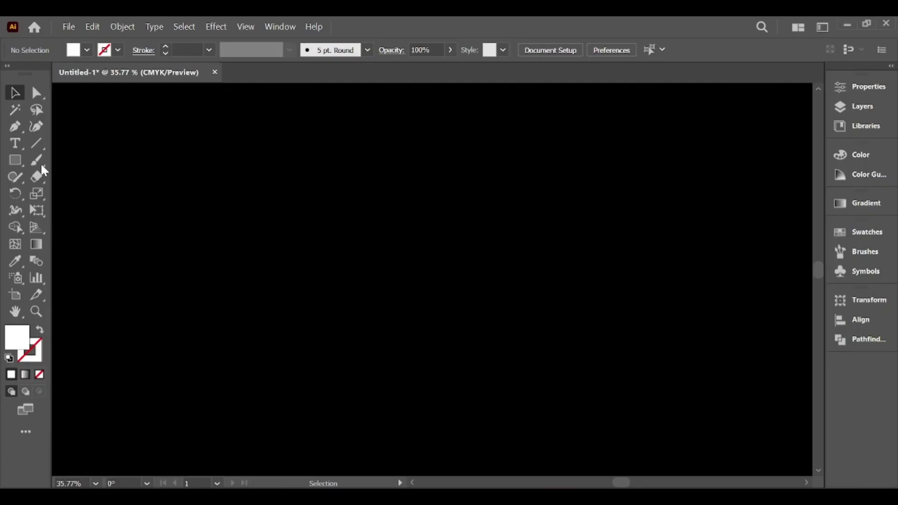
Type the number 27 in a new text object on the artboard
click(14, 145)
click(236, 232)
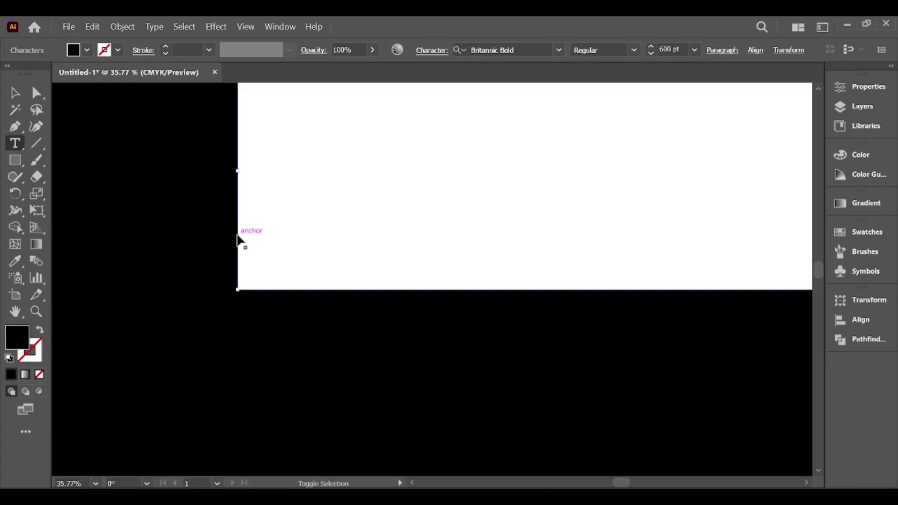
ctrl+click(237, 236)
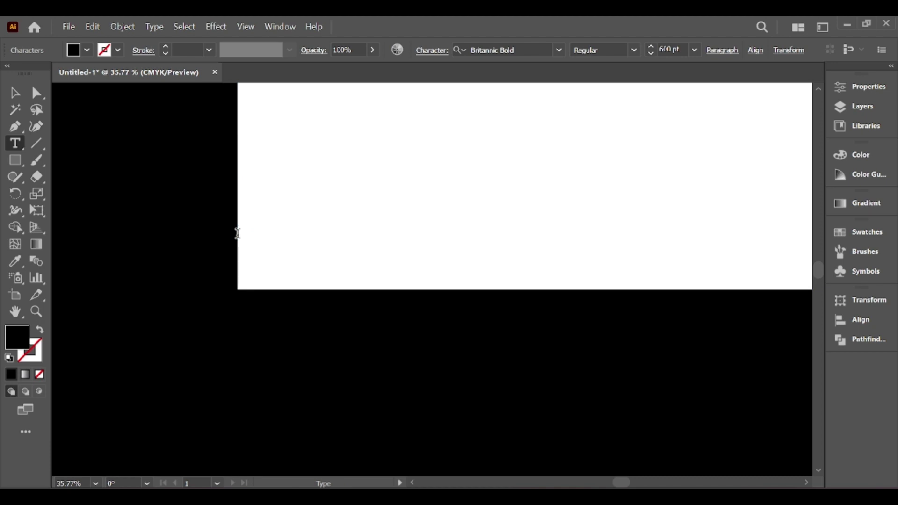
text(27)
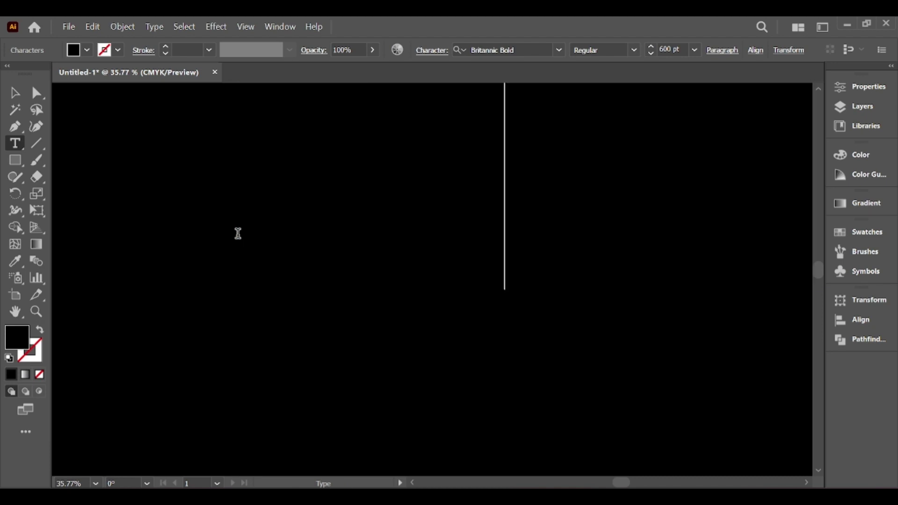
key(ctrl+a)
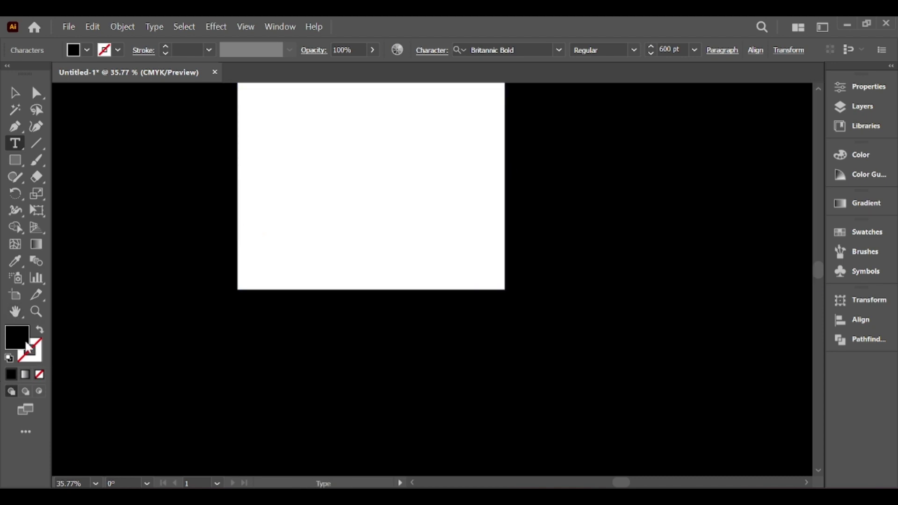
Make the 27 white and set it in Britannic Bold at 600 pt
double_click(24, 345)
drag(339, 224, 238, 168)
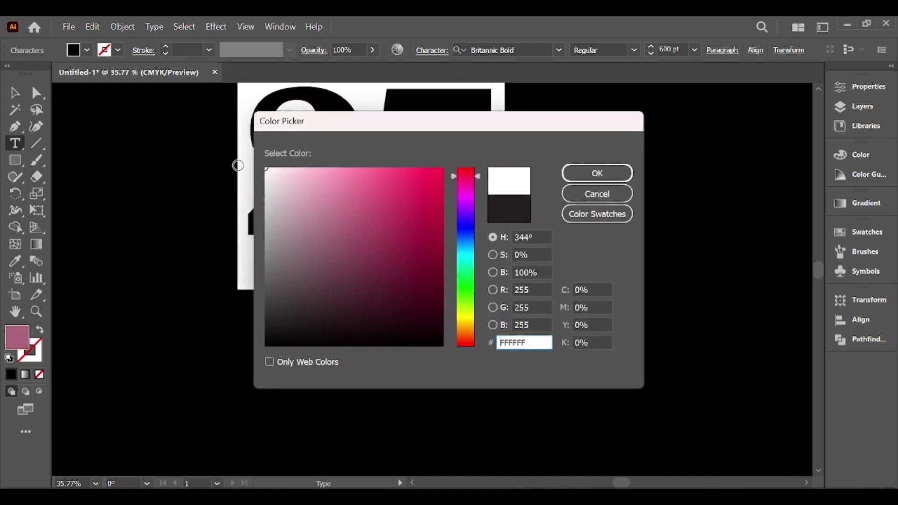
click(568, 171)
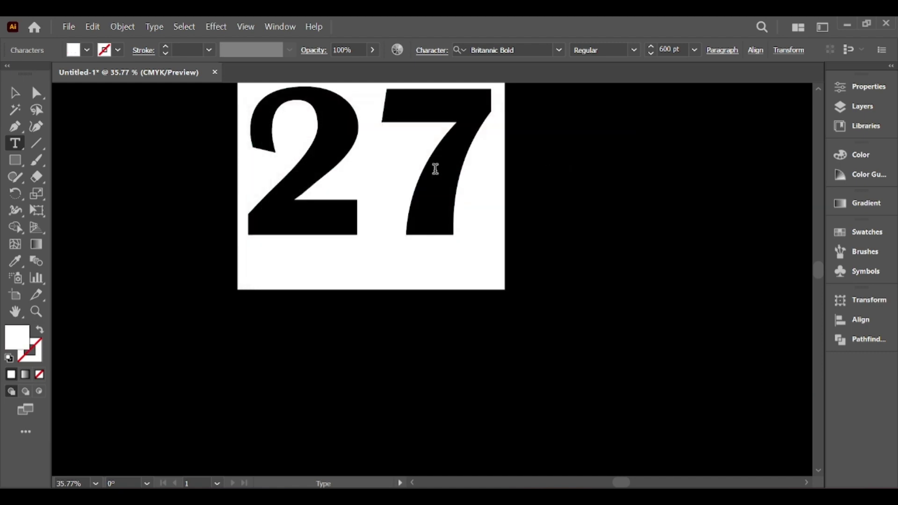
scroll(435, 169, up, 5)
scroll(435, 169, down, 3)
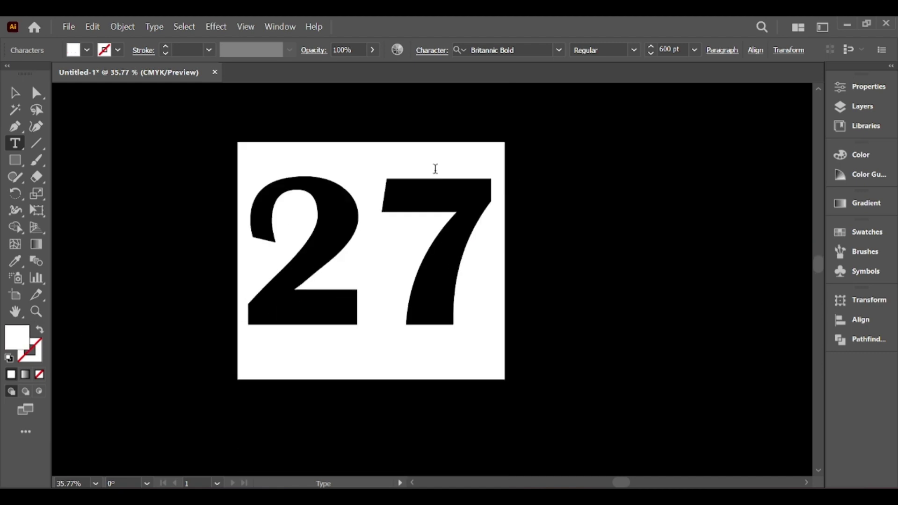
click(560, 54)
click(525, 121)
click(14, 93)
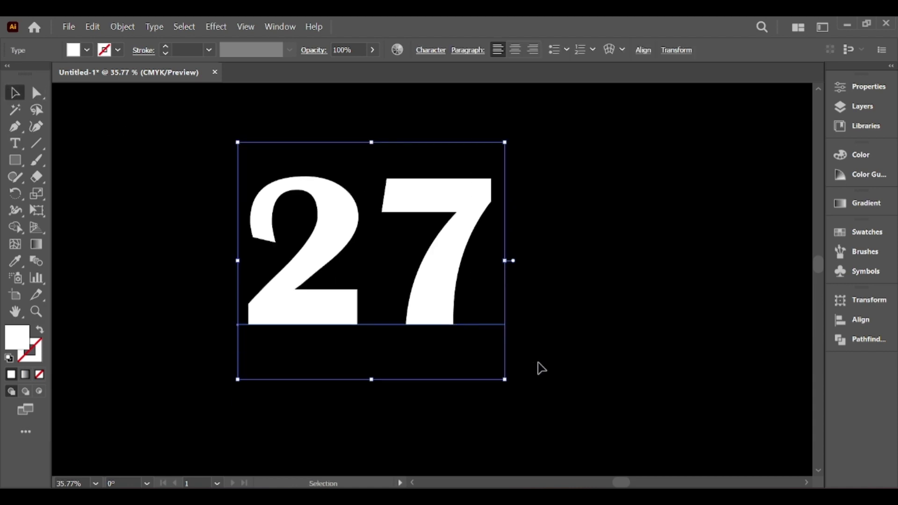
Convert the 27 text into outline shapes
right_click(376, 281)
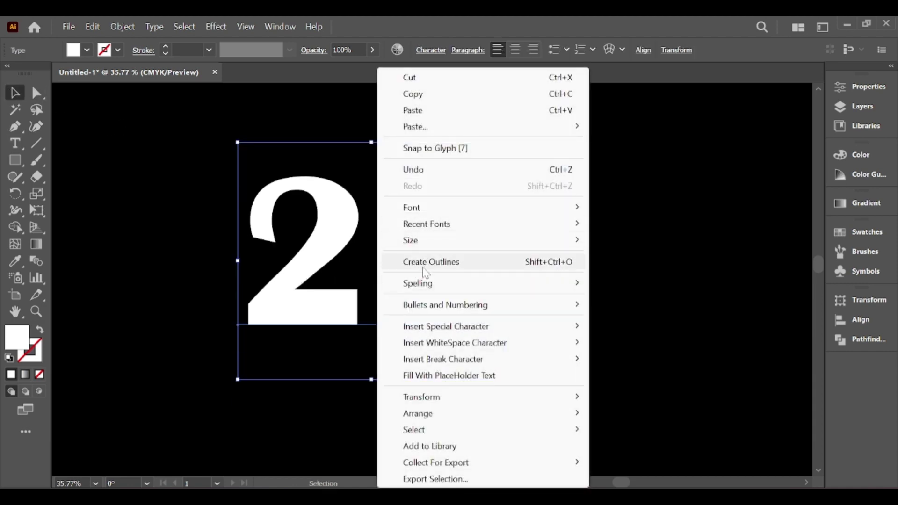
click(424, 268)
right_click(327, 257)
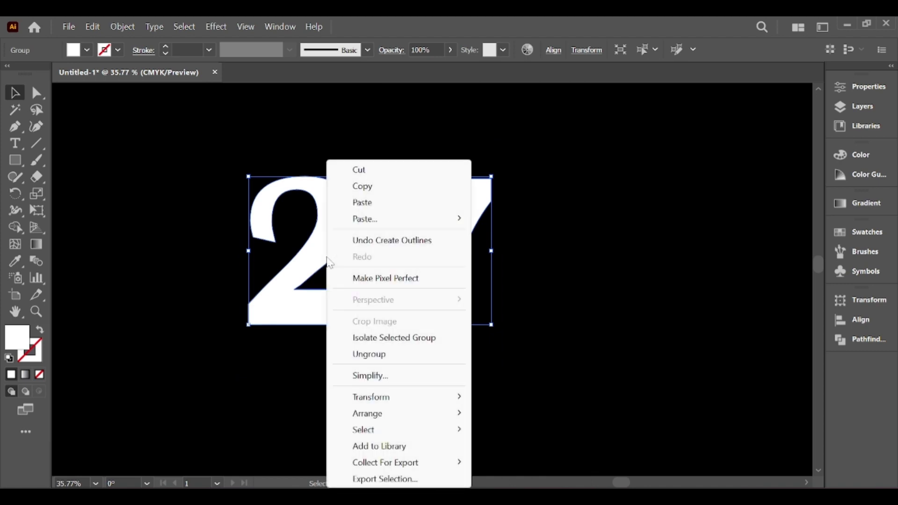
click(220, 311)
Swap the outlined 27's fill and stroke so only white outlines remain
click(201, 327)
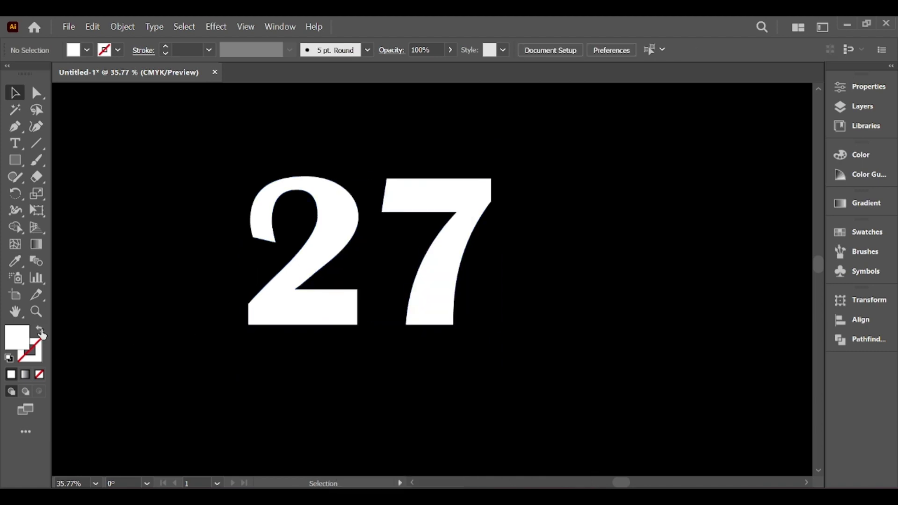
drag(196, 165, 408, 306)
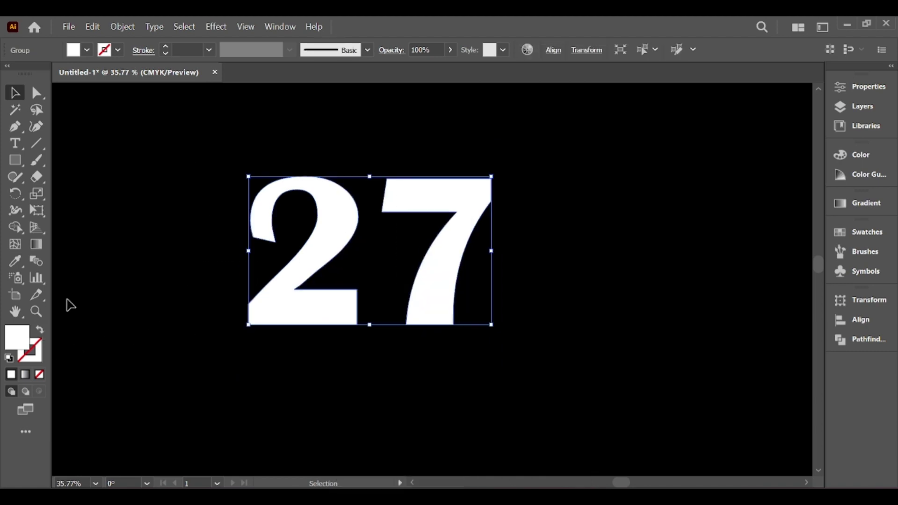
click(40, 328)
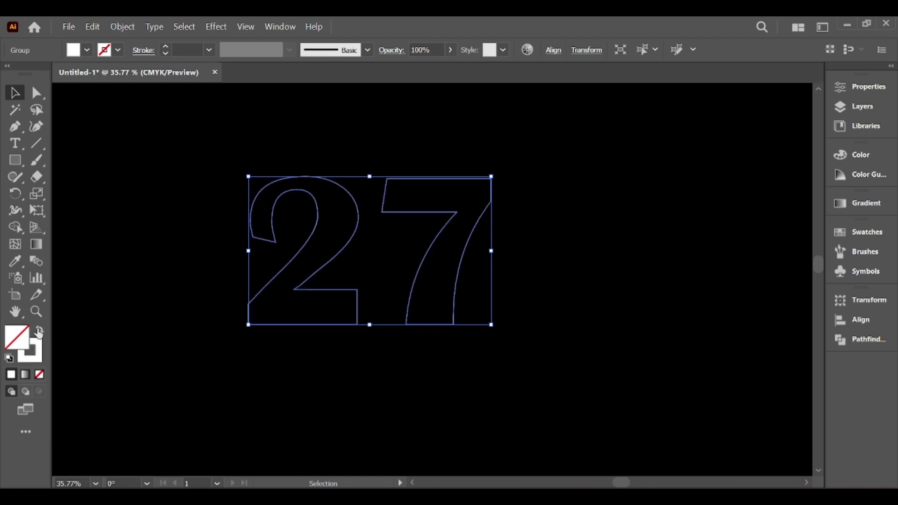
Paste a copy of the outlined 27 in back and shrink it toward the centre
right_click(288, 268)
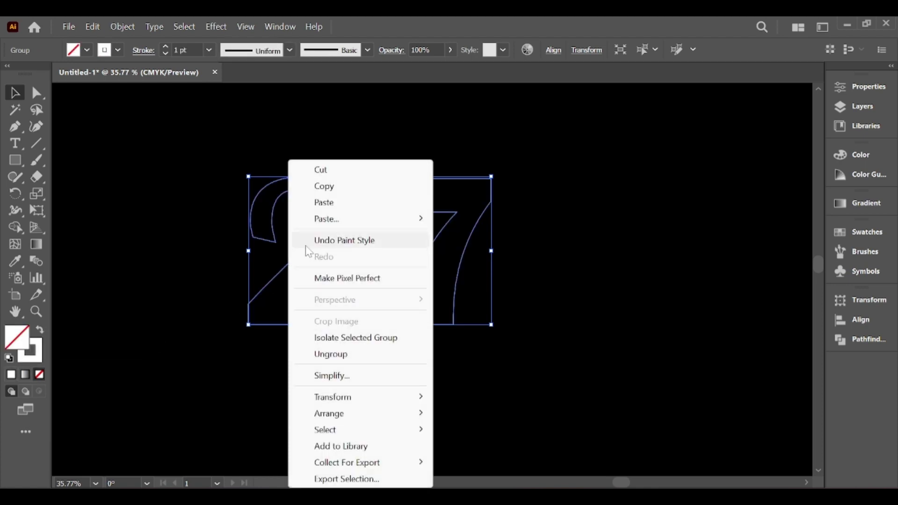
click(340, 190)
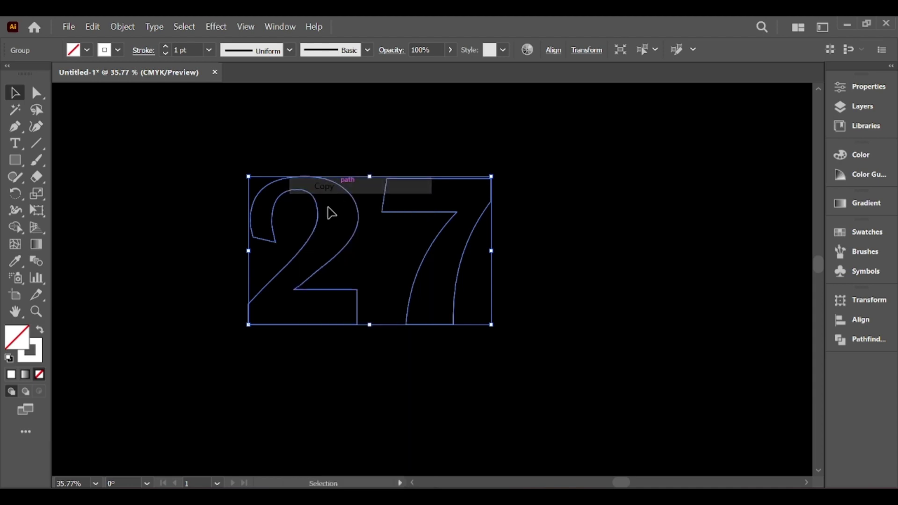
right_click(350, 220)
mouse_move(365, 219)
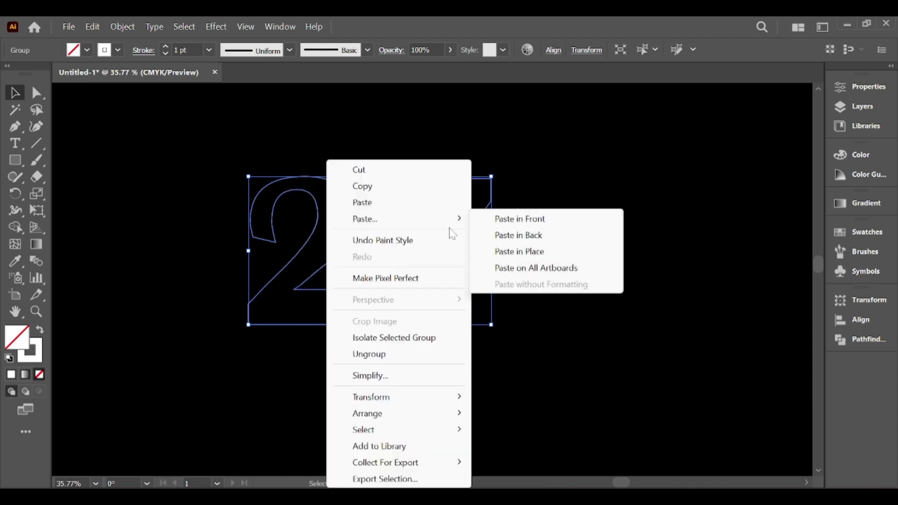
click(500, 238)
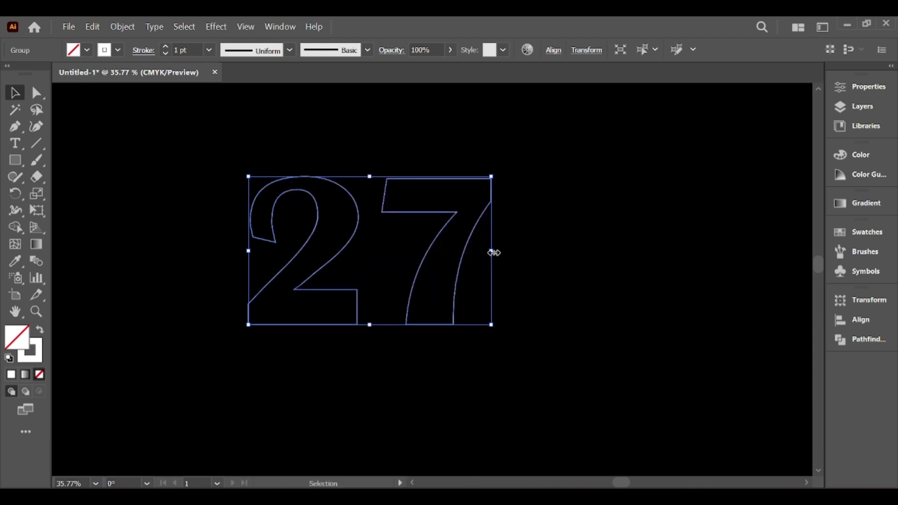
drag(493, 252, 398, 253)
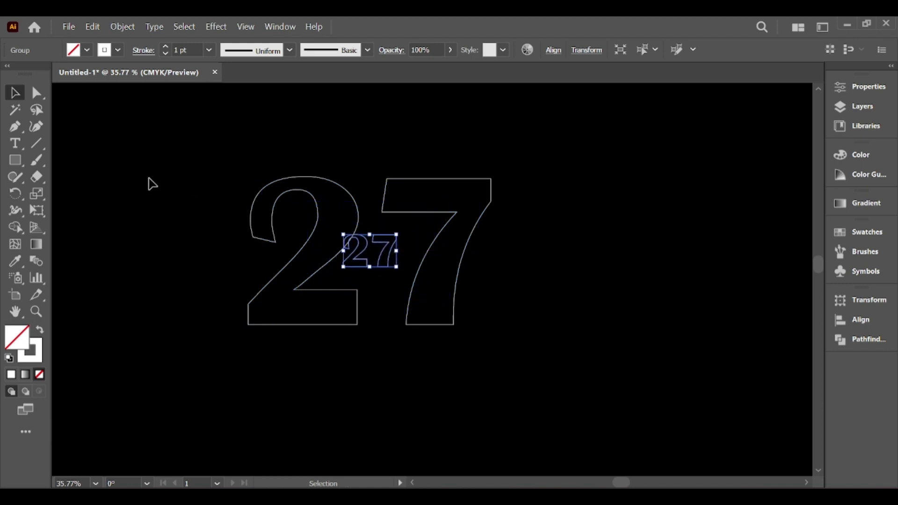
drag(195, 195, 487, 367)
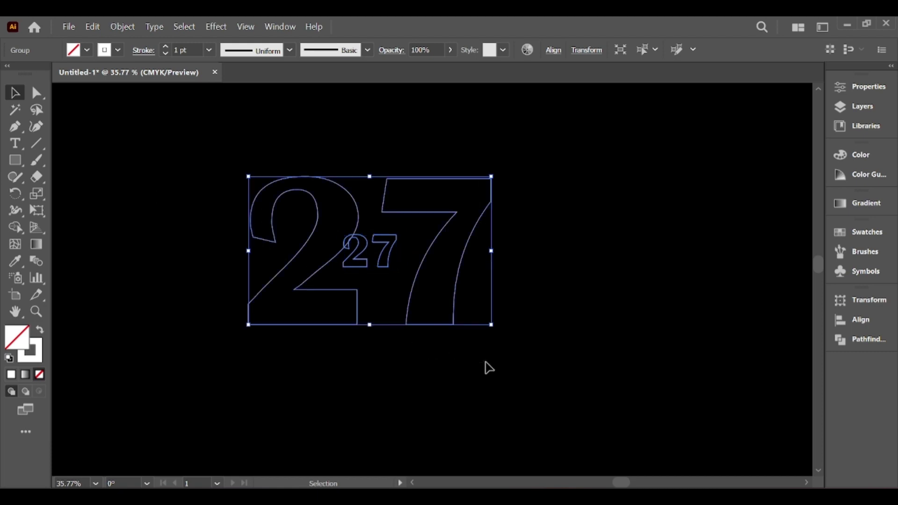
Set the Blend Options spacing to Specified Steps
click(132, 26)
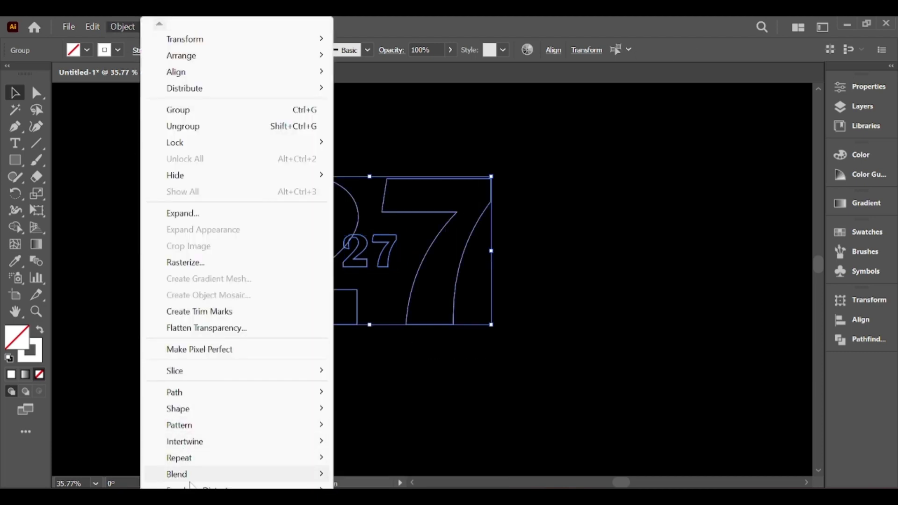
mouse_move(177, 474)
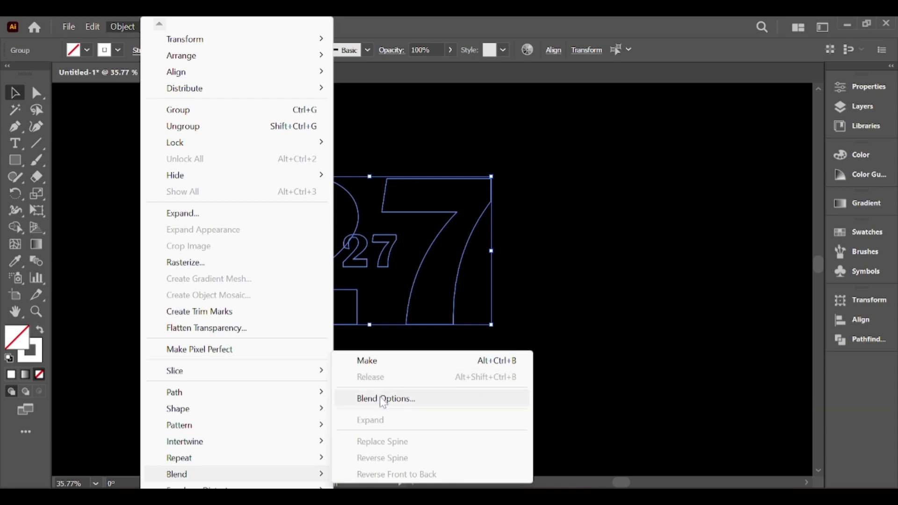
click(385, 399)
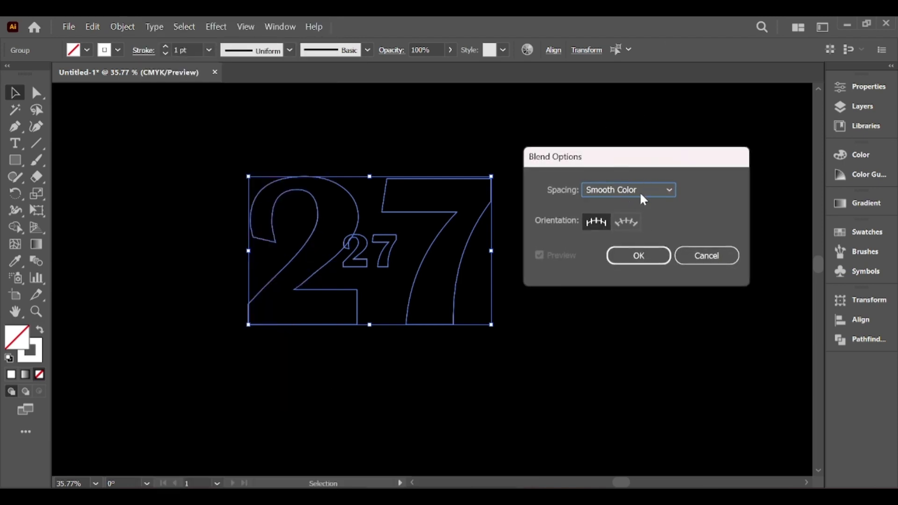
click(640, 194)
click(622, 220)
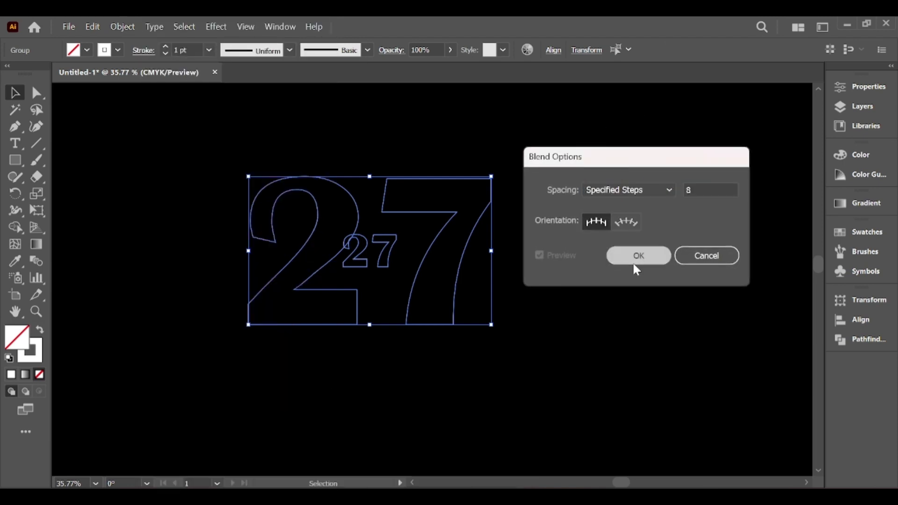
click(636, 259)
Blend the large and small 27 into stepped contour lines
click(120, 28)
mouse_move(177, 474)
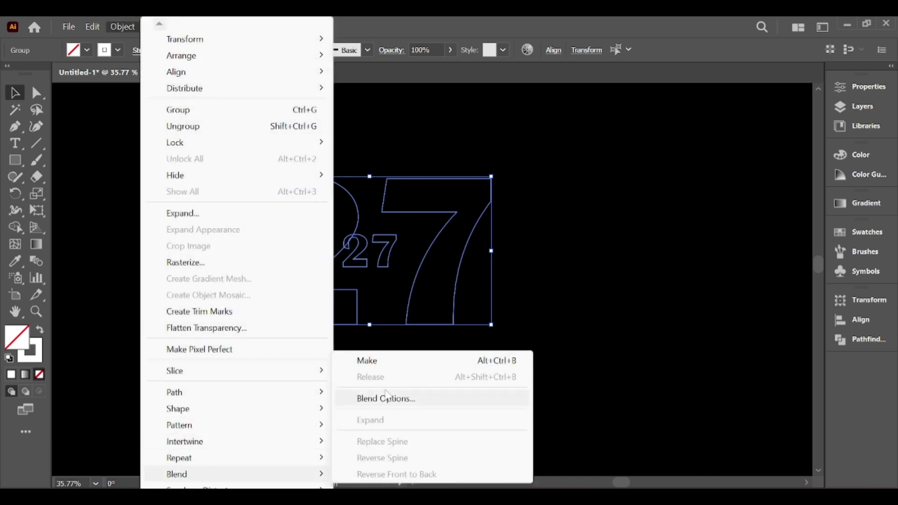
click(410, 368)
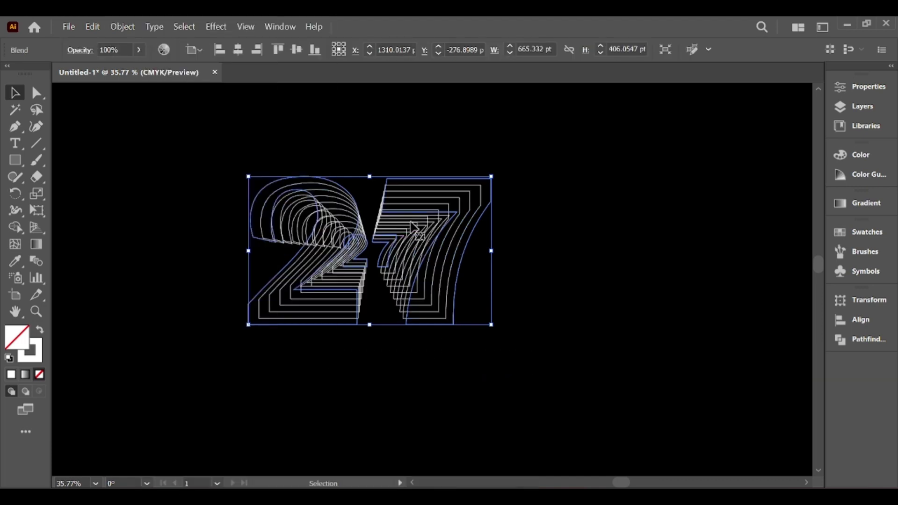
click(187, 131)
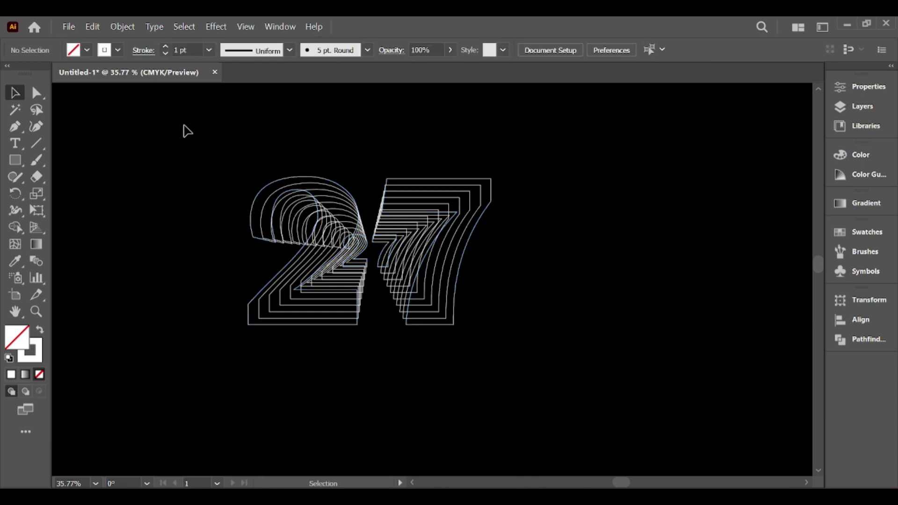
drag(219, 171, 496, 327)
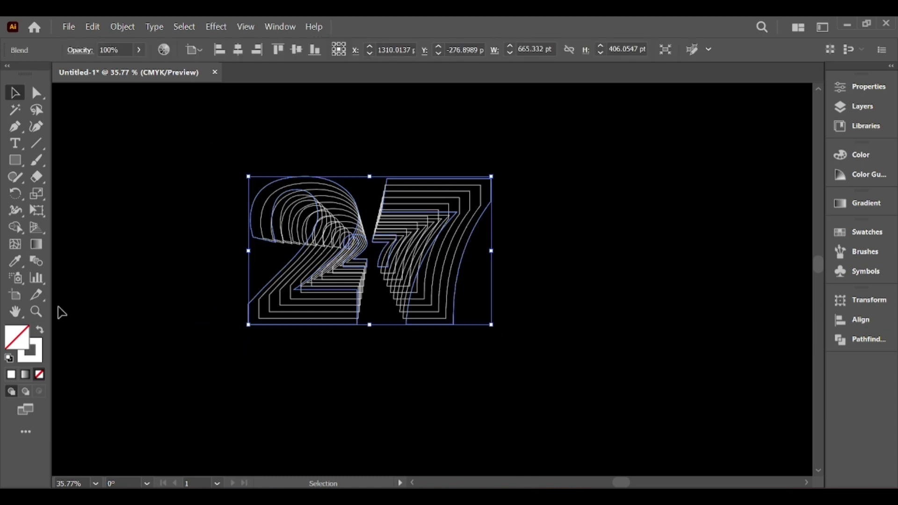
Change the 27 blend's Specified Steps to 30 in Blend Options
double_click(33, 262)
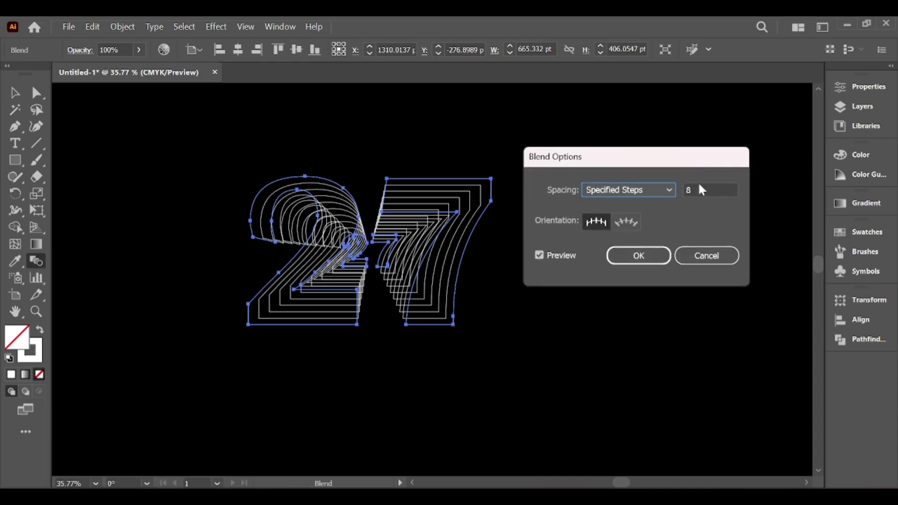
double_click(700, 189)
text(12)
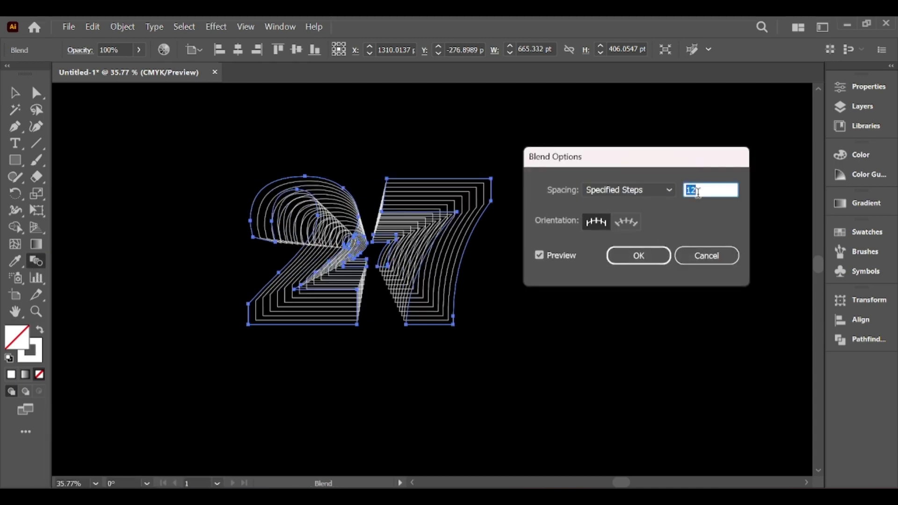
key(Up)
key(Up)
key(Up)
key(Up)
key(Up)
key(Up)
key(Up)
key(Up)
key(Up)
key(Up)
key(Up)
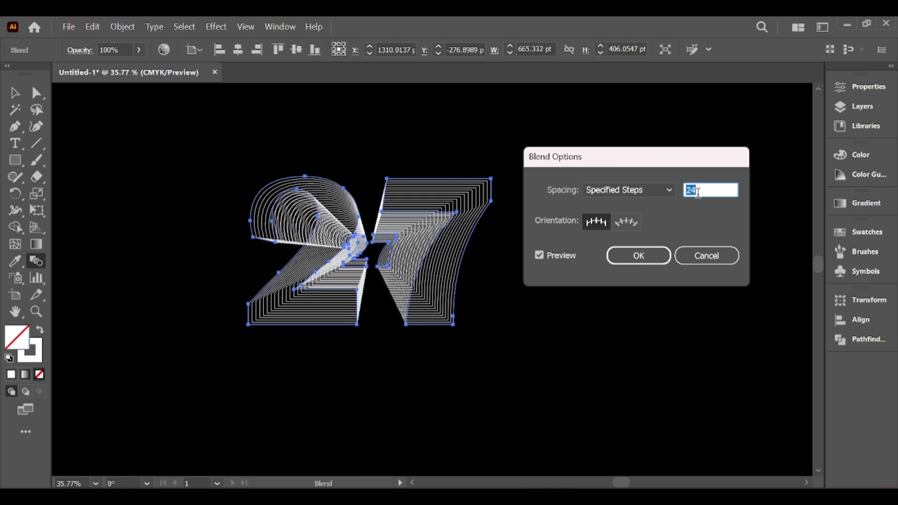
key(Up)
key(Up)
key(Up)
key(Up)
key(Up)
key(Up)
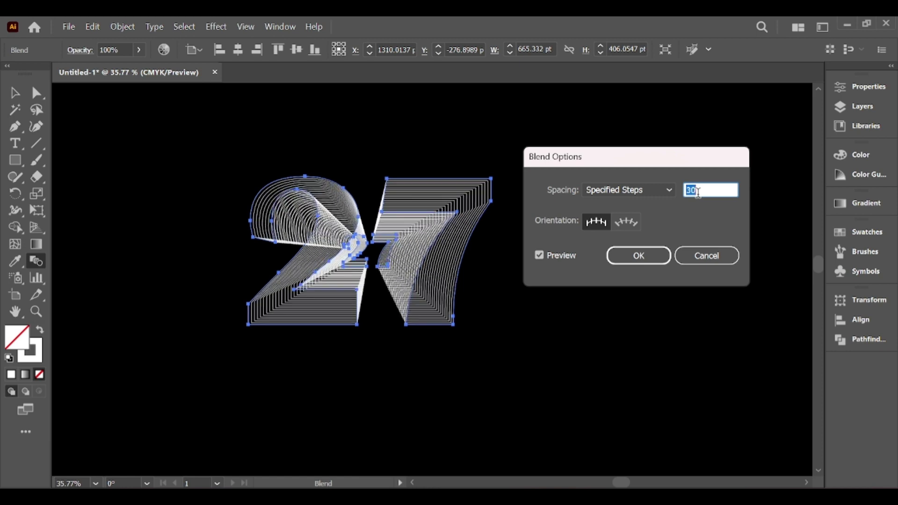
click(651, 256)
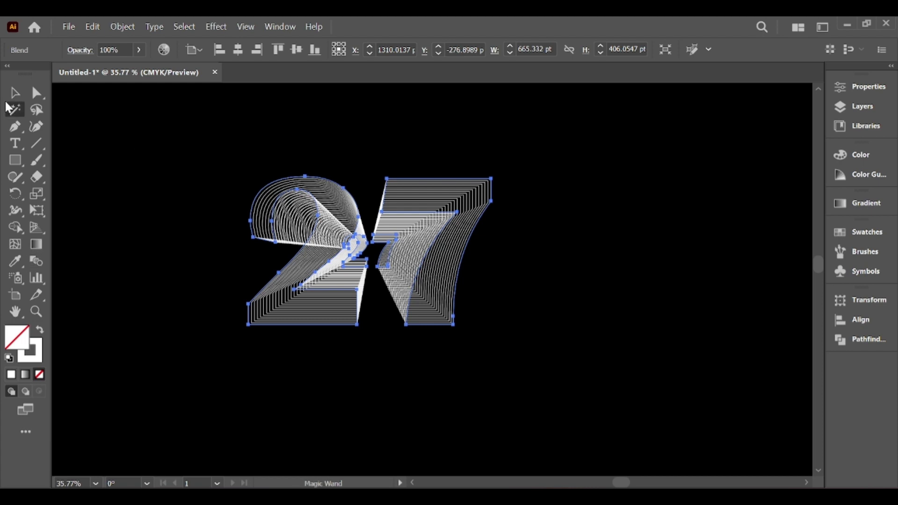
click(14, 93)
click(246, 193)
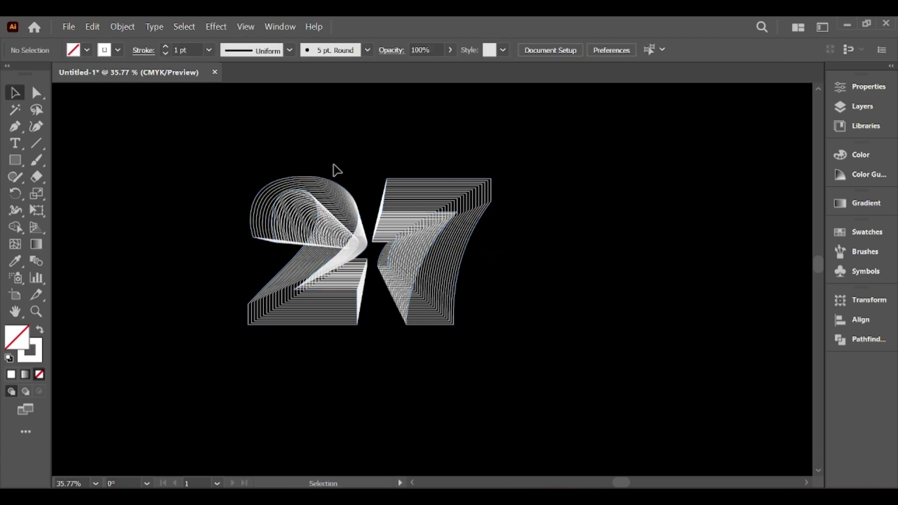
key(a)
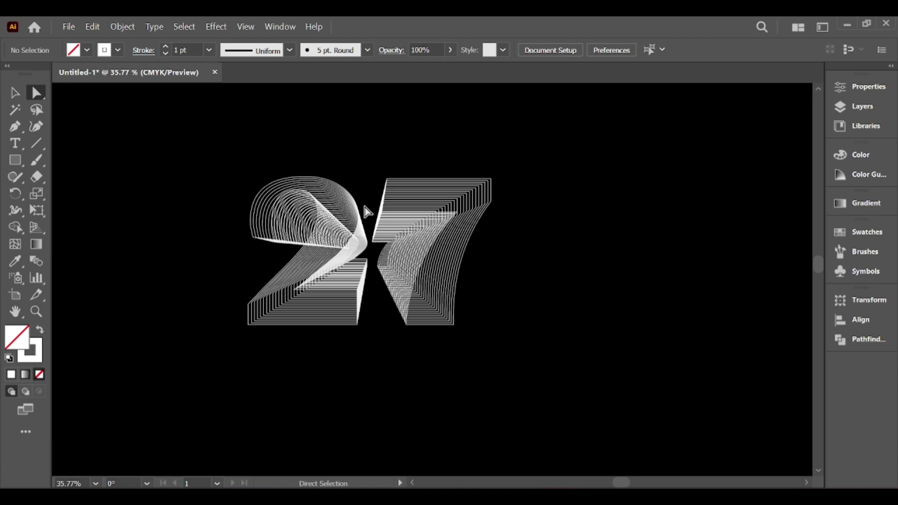
Give the small inner 27 path a K 100 black stroke
click(374, 259)
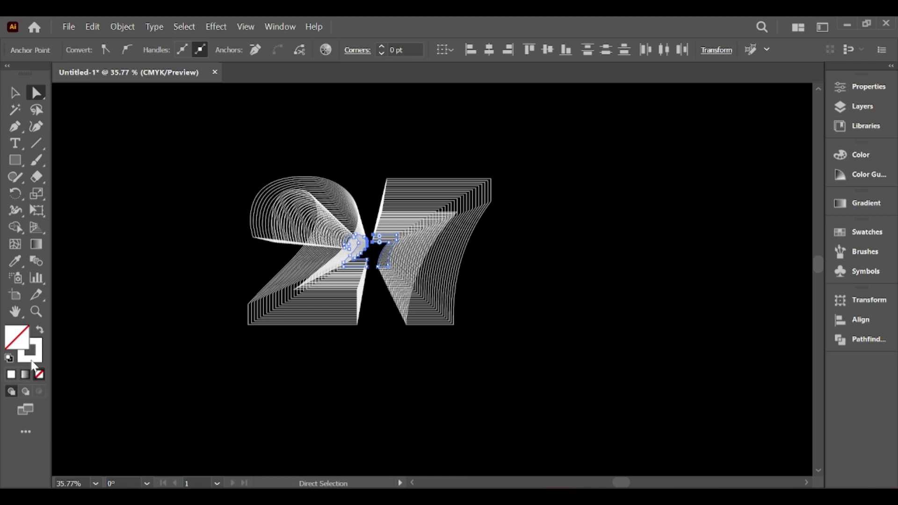
click(11, 375)
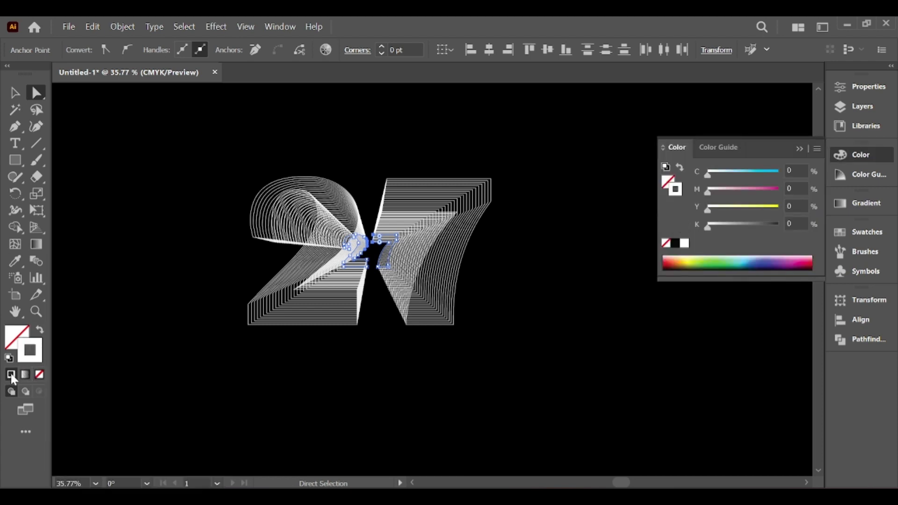
click(675, 244)
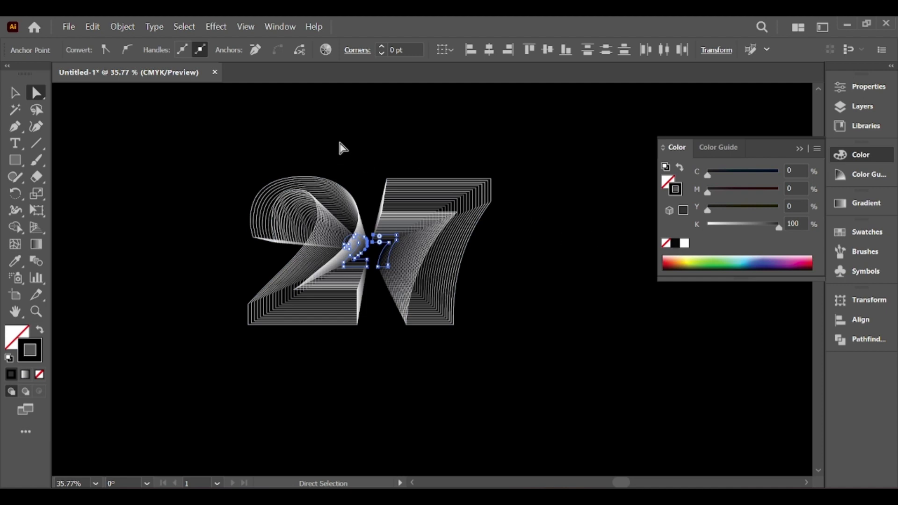
click(216, 26)
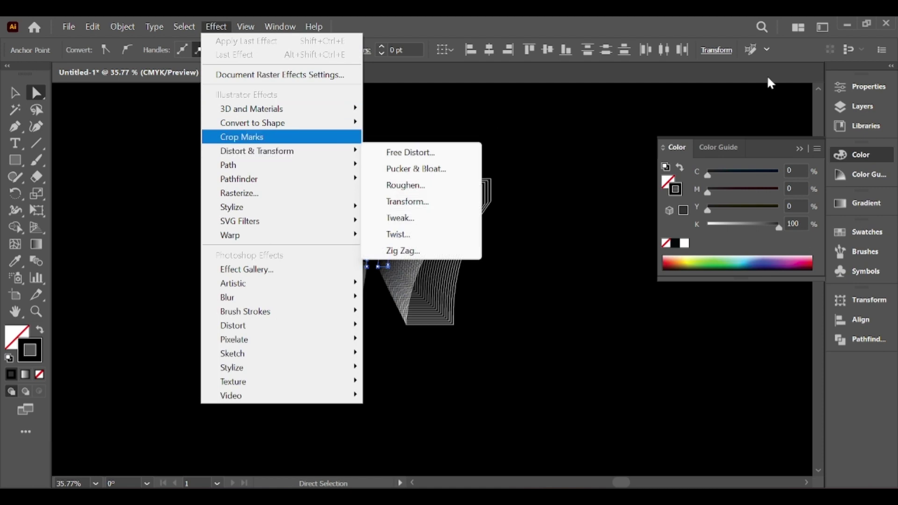
Apply a Transform effect rotating the inner 27 by -24°
click(796, 149)
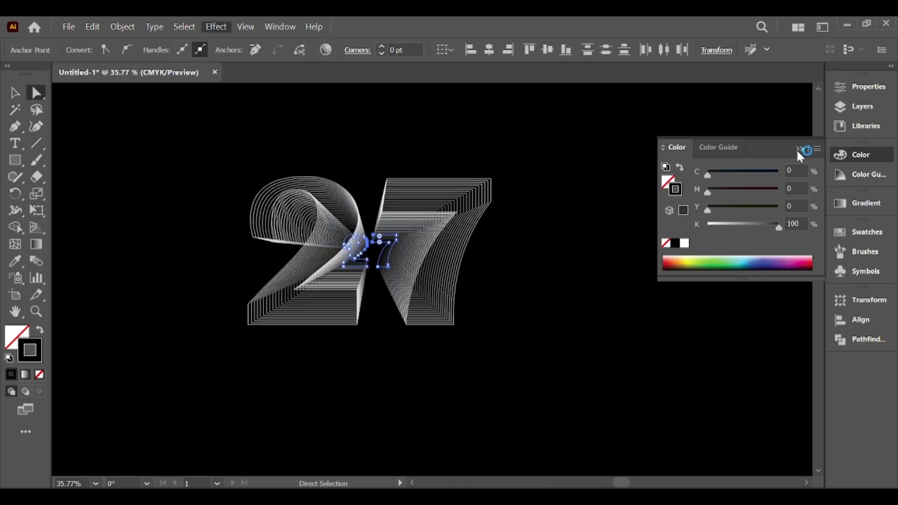
click(213, 27)
mouse_move(257, 151)
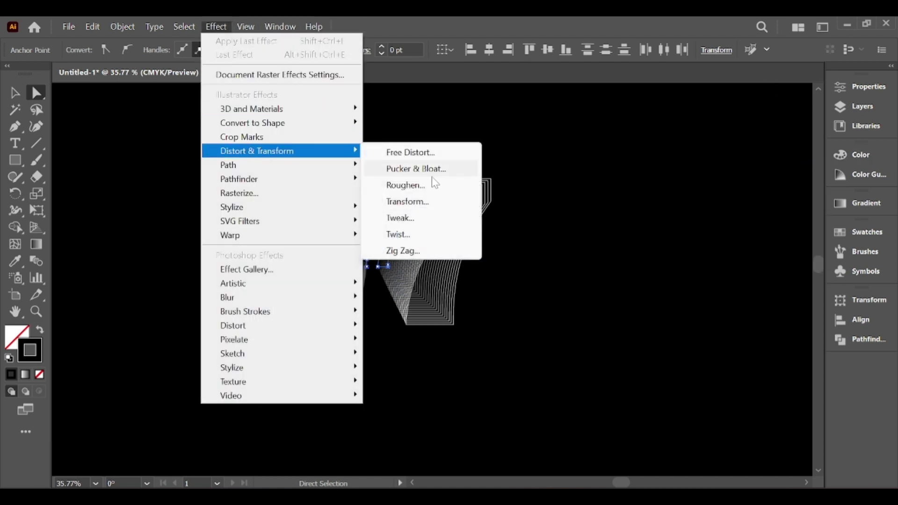
click(415, 202)
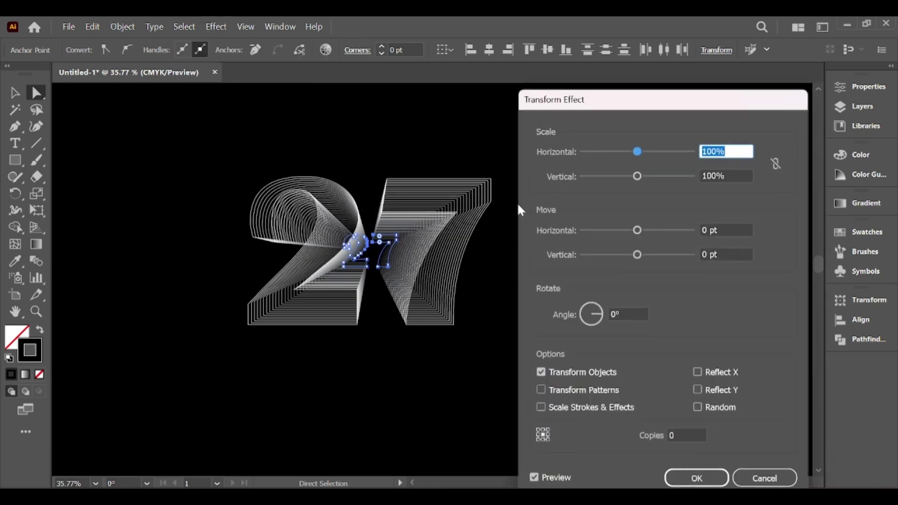
click(611, 313)
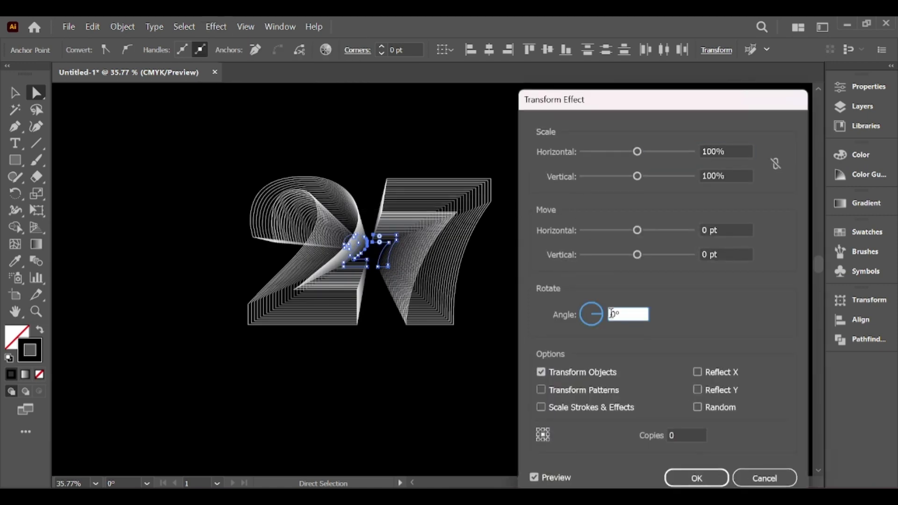
key(Up)
key(Up)
key(Up)
key(Up)
key(Up)
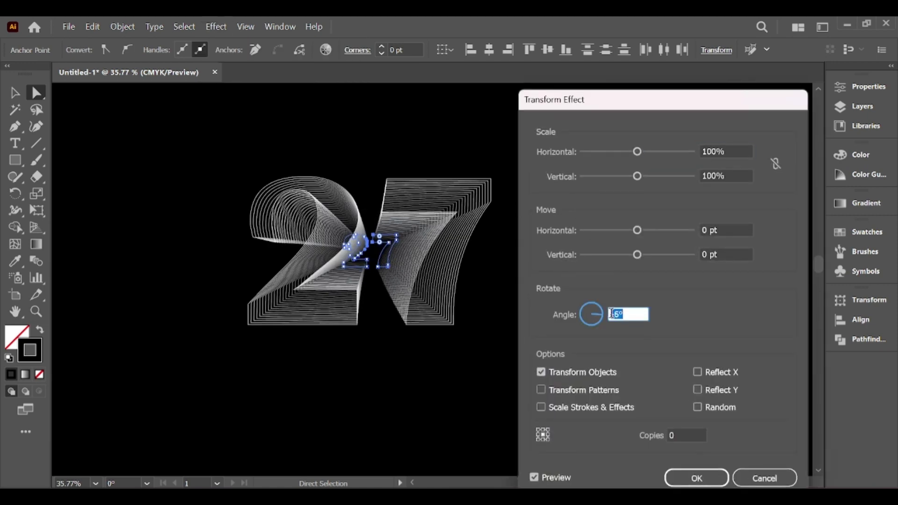
key(Up)
key(Up)
key(Up)
key(Up)
key(Up)
key(Up)
key(Up)
key(Up)
key(Up)
key(Up)
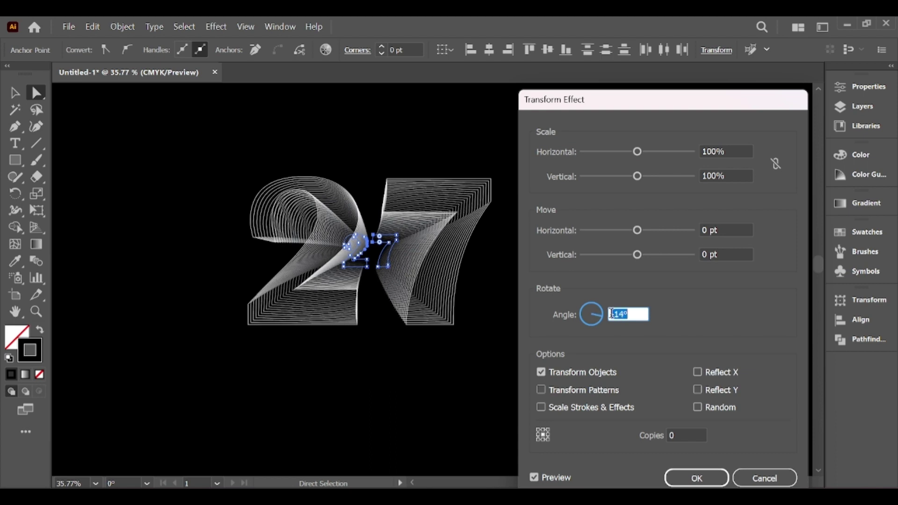
key(Up)
key(Up)
key(Up)
key(Up)
key(Up)
key(Up)
key(Up)
key(Up)
key(Up)
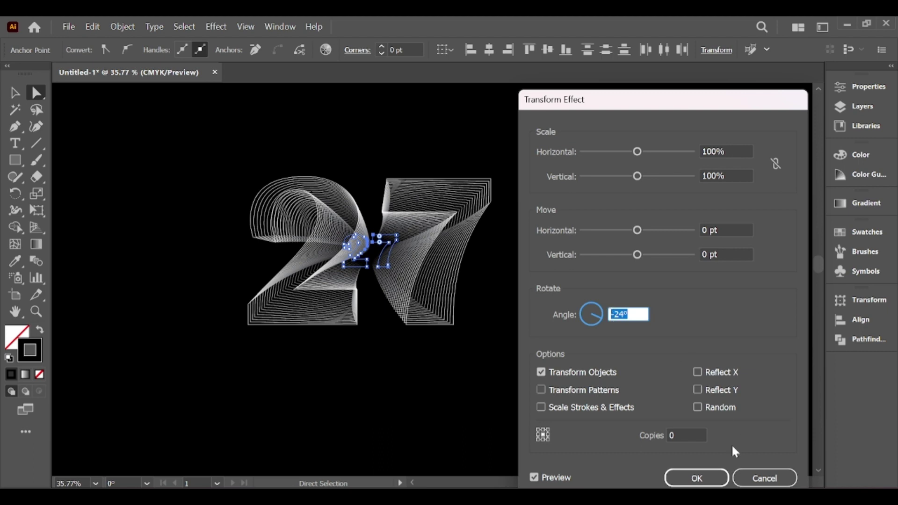
click(696, 477)
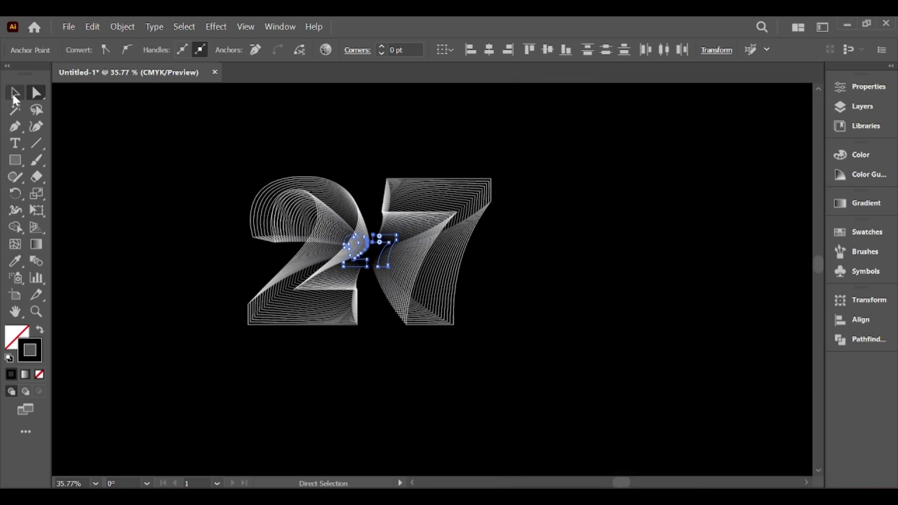
Direct-select the outer 27 outlines
click(13, 96)
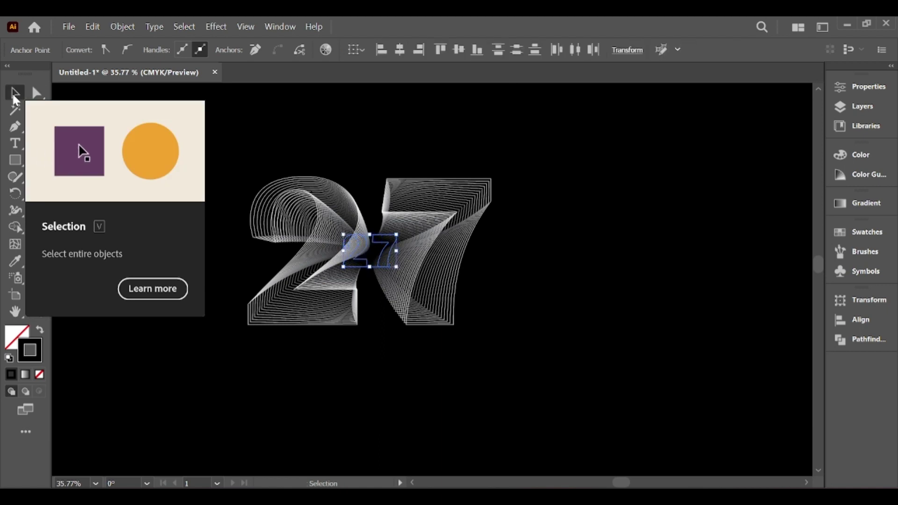
click(39, 99)
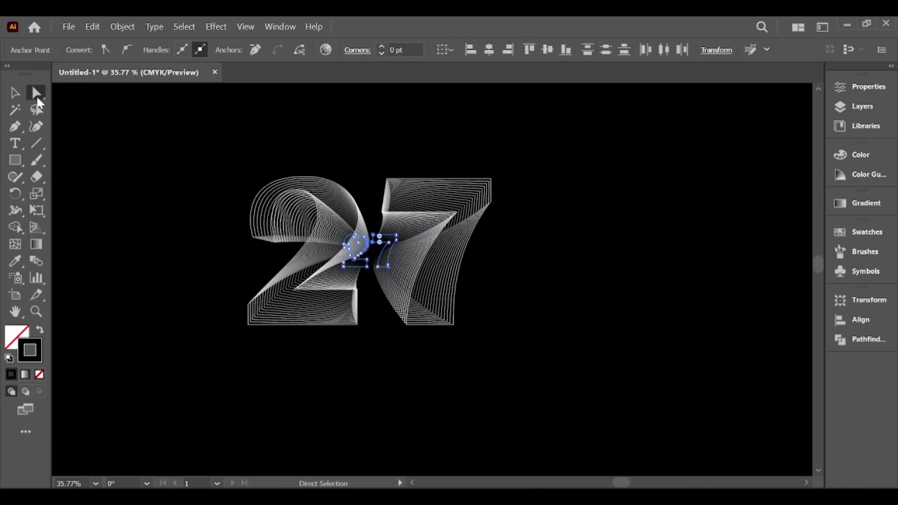
click(75, 112)
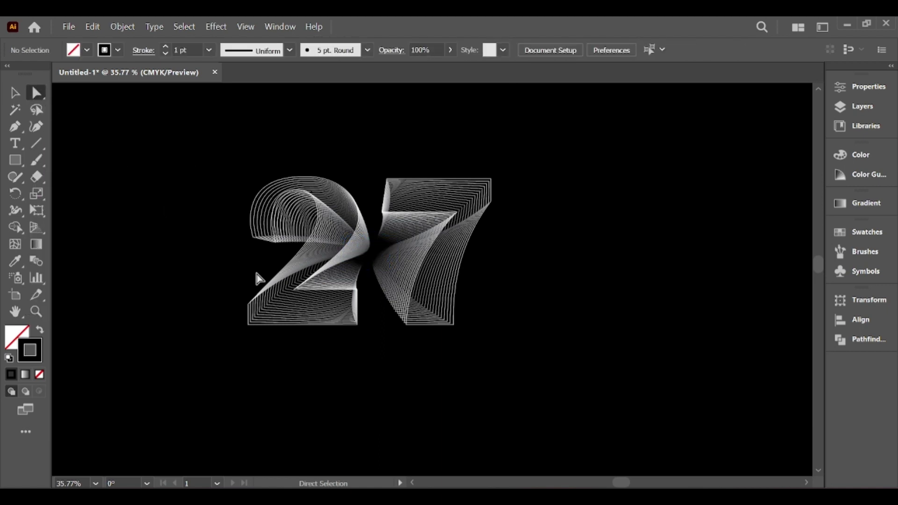
mouse_move(286, 156)
mouse_down()
mouse_move(411, 181)
mouse_move(411, 194)
mouse_up()
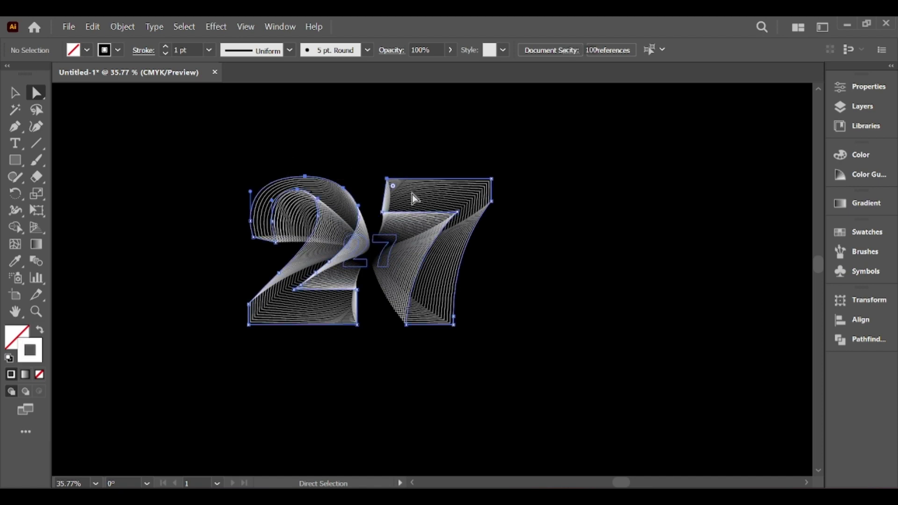
Recolour the outer 27's stroke to orange FF6700, then deselect
double_click(41, 354)
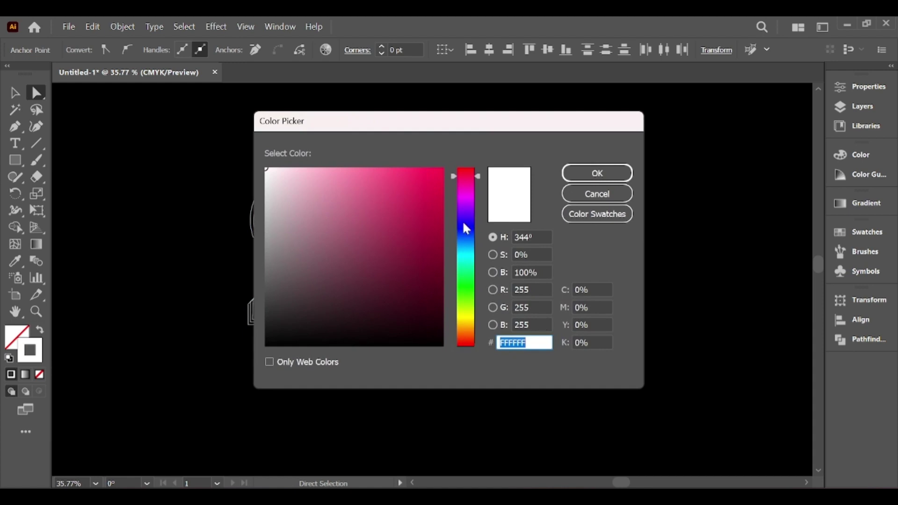
drag(429, 127, 704, 130)
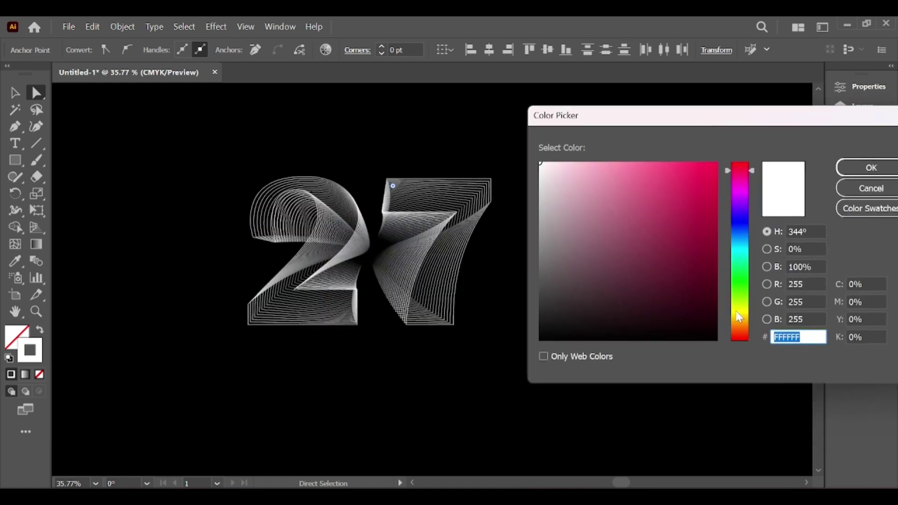
click(735, 318)
click(736, 322)
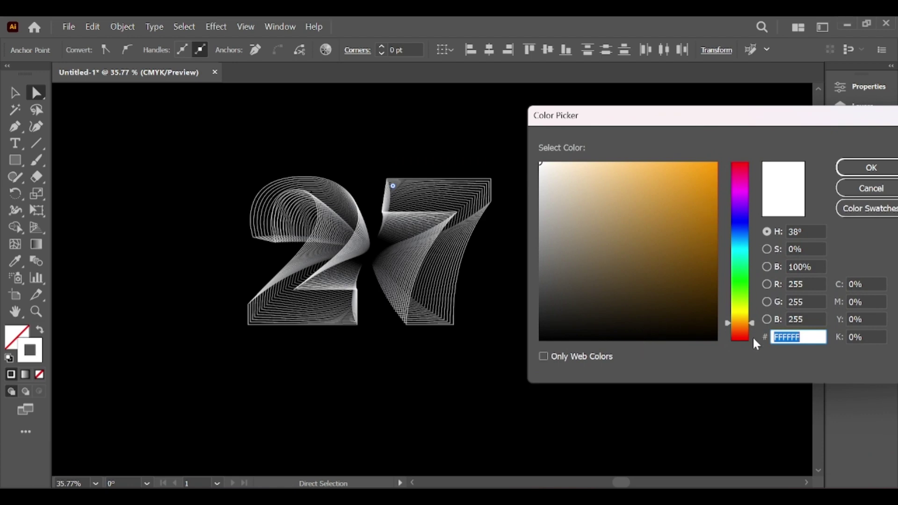
click(739, 329)
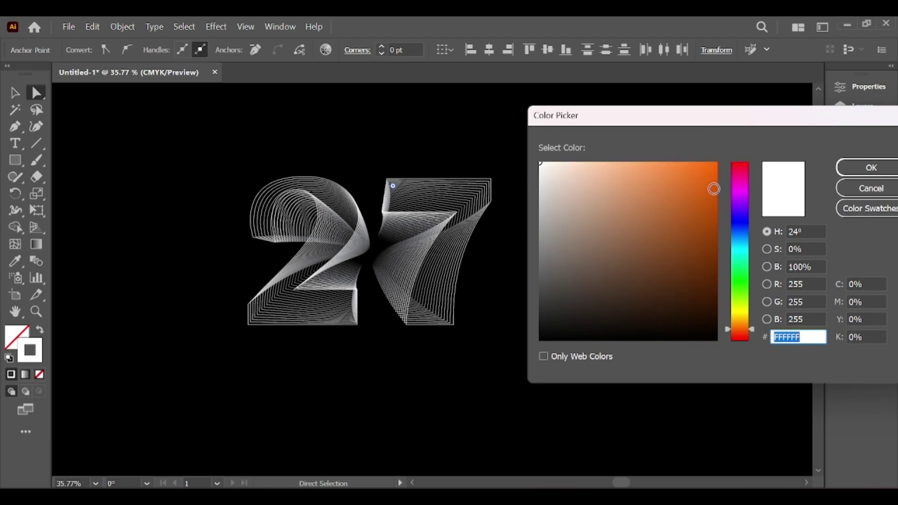
drag(705, 174, 730, 144)
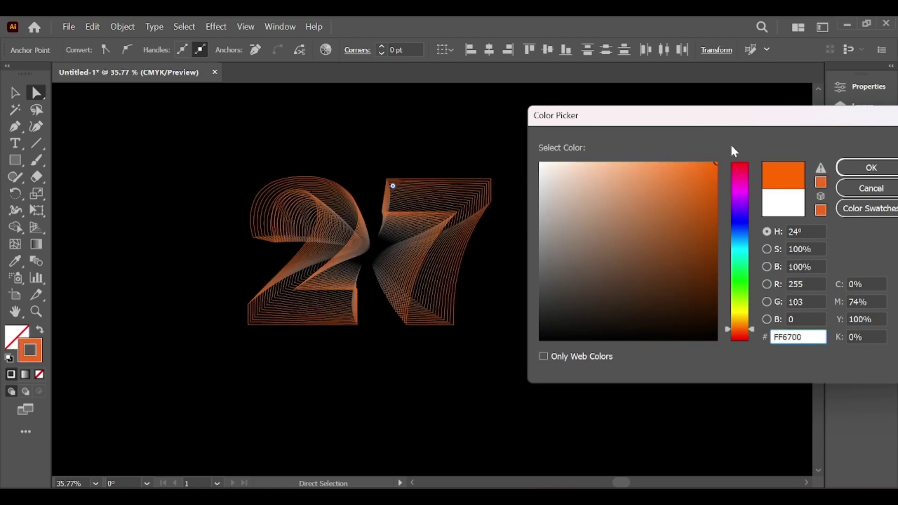
click(868, 168)
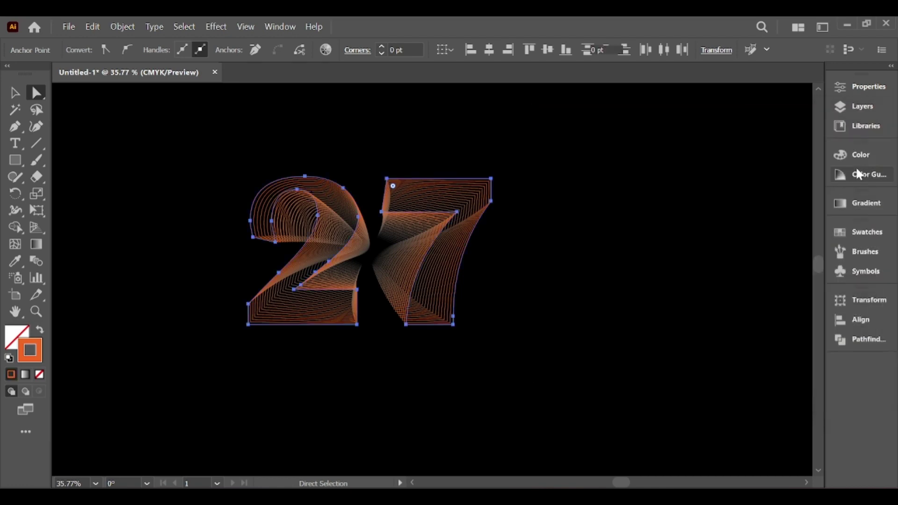
click(609, 280)
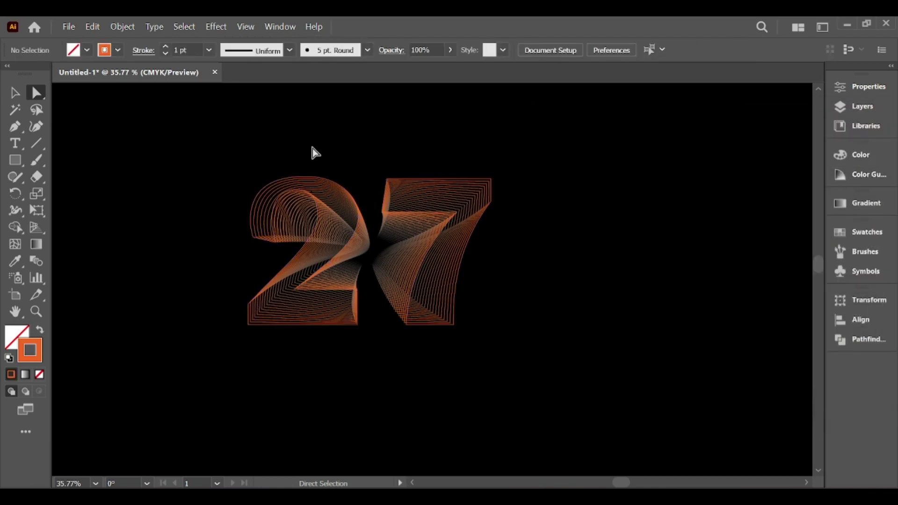
Select the 27 blend and open its Blend Options, closing a stray gradient panel
drag(218, 135, 495, 336)
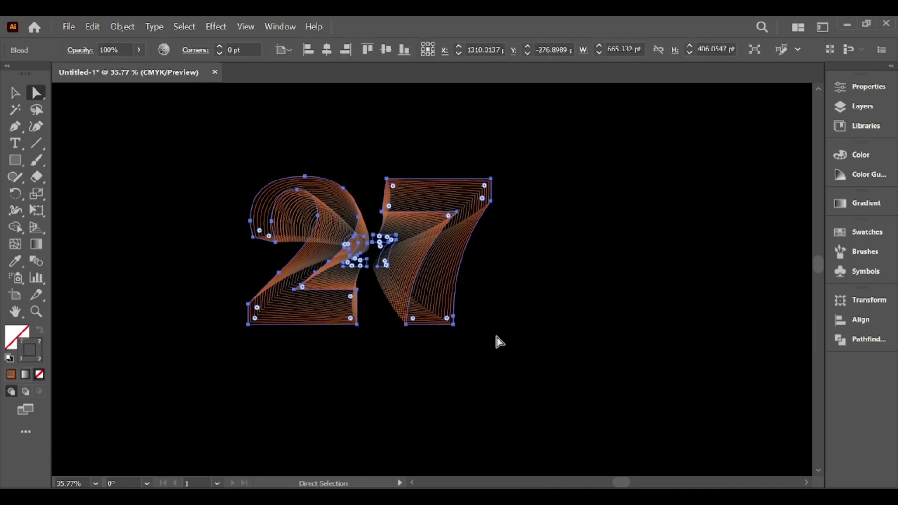
double_click(37, 260)
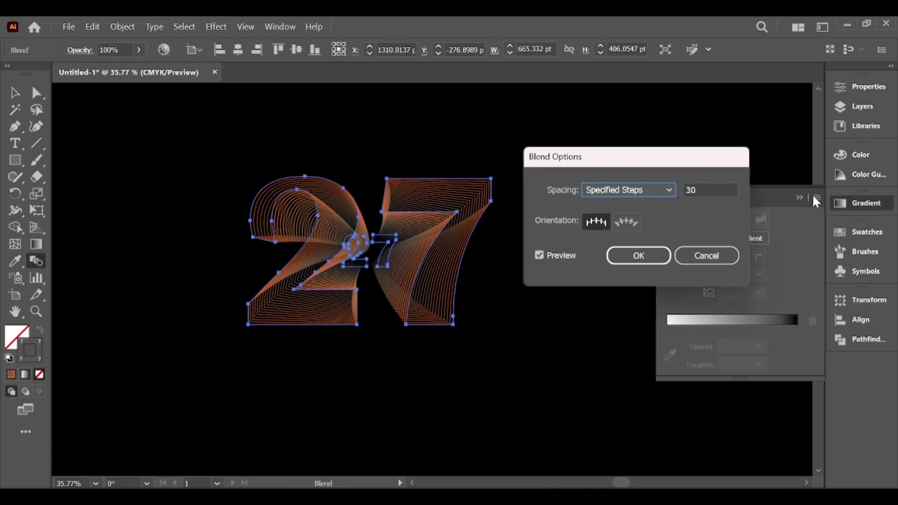
click(718, 253)
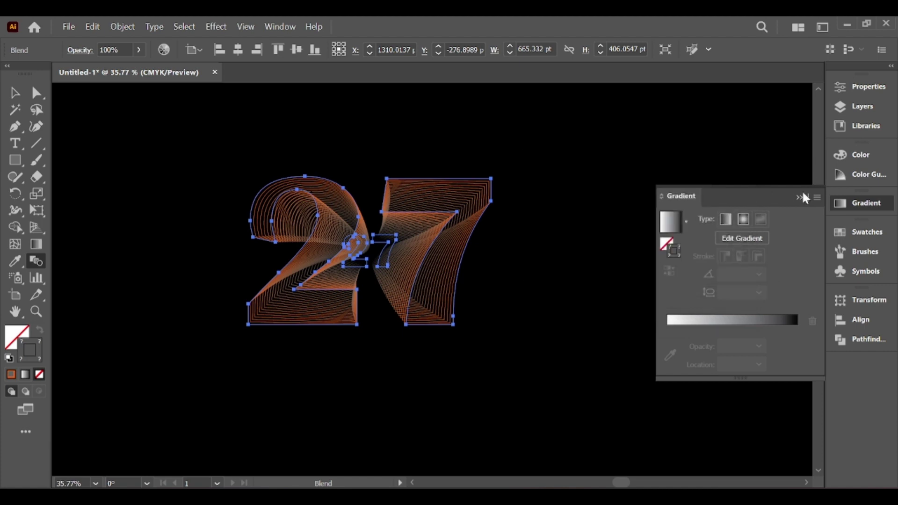
click(799, 198)
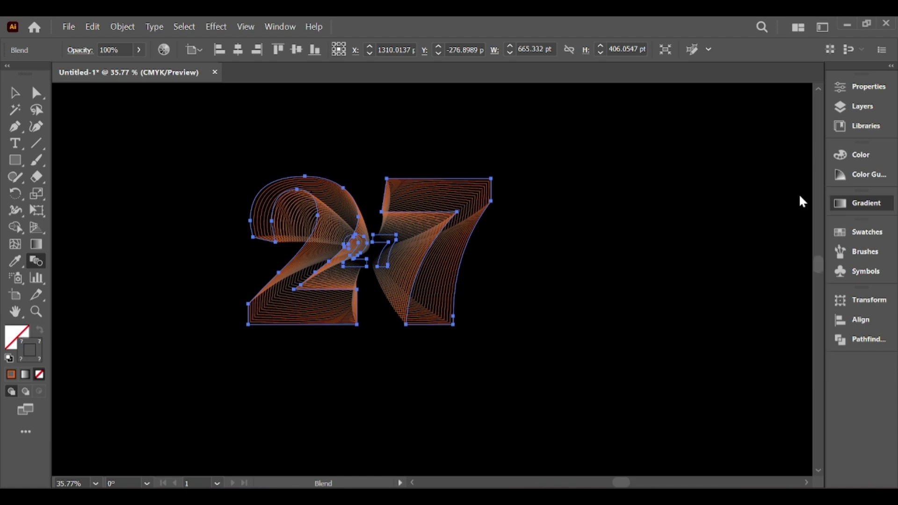
double_click(38, 264)
Raise the blend's Specified Steps from 30 to 150 and apply
click(691, 188)
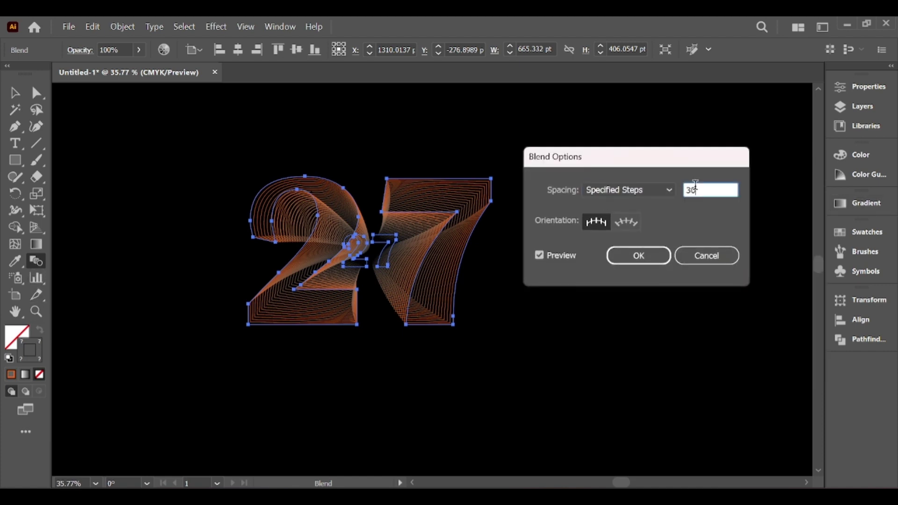
key(Up)
key(Up)
key(Up)
key(Up)
key(Up)
key(Up)
key(Up)
key(Up)
key(Up)
key(Up)
key(Up)
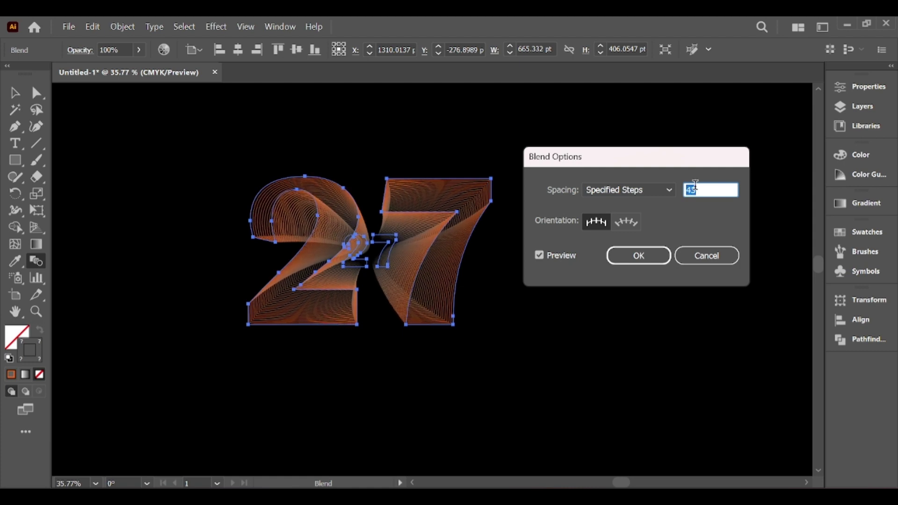
key(Up)
key(Up)
key(Up)
key(Up)
key(Up)
key(Up)
key(Up)
key(Up)
key(Up)
key(Up)
key(Up)
key(Up)
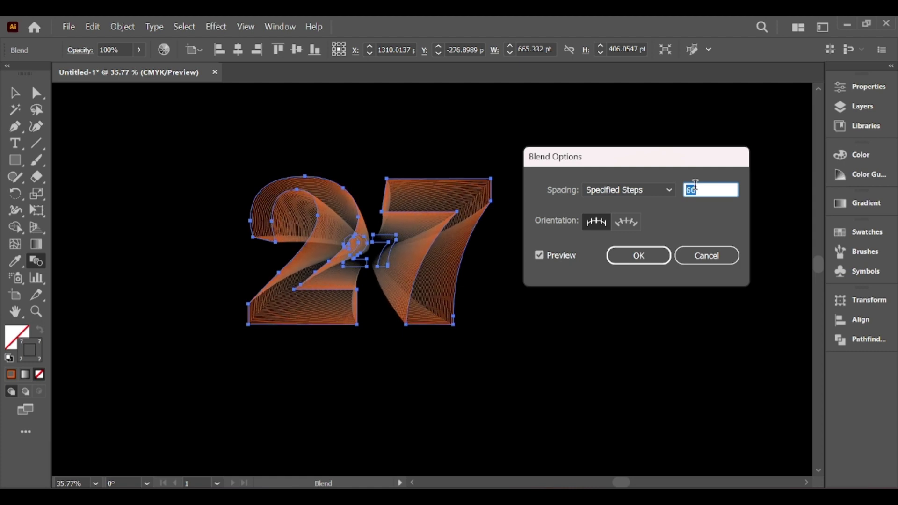
key(Up)
key(Up)
key(Up)
key(Up)
key(Up)
key(Up)
key(Up)
key(Up)
key(Up)
key(Up)
key(Up)
key(Up)
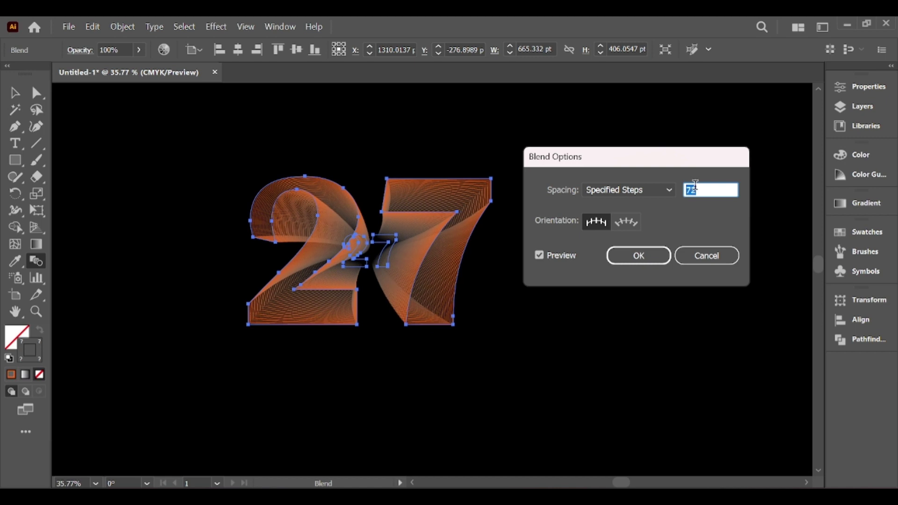
key(Up)
key(Up)
key(Up)
key(Up)
key(Up)
key(Up)
key(Up)
key(Up)
key(Up)
key(Up)
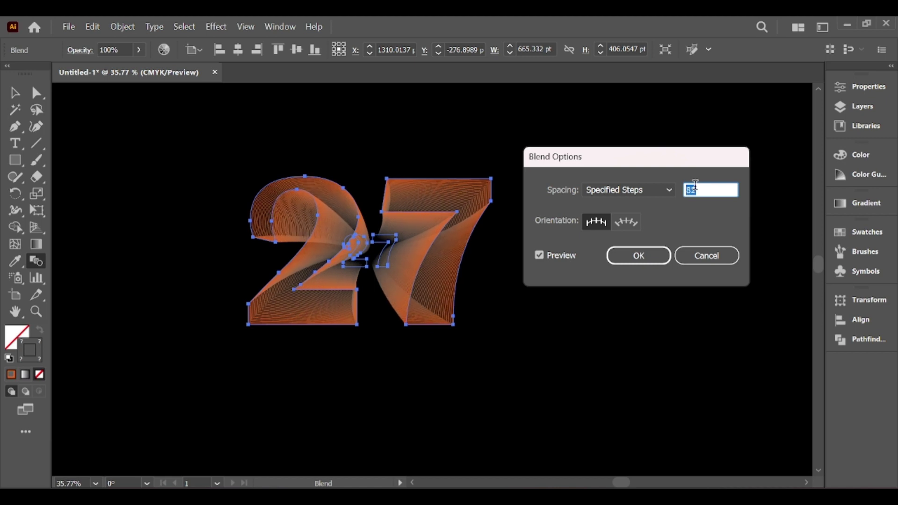
key(Up)
key(Up)
key(Up)
key(Up)
key(Up)
key(Up)
key(Up)
key(Up)
key(Up)
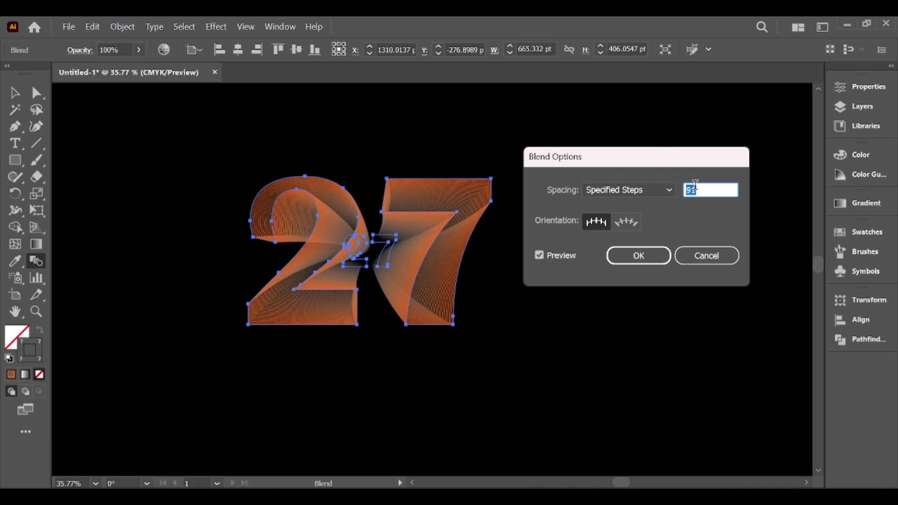
key(Up)
key(Up)
key(Up)
key(Up)
key(Up)
key(Up)
key(Up)
key(Up)
key(Up)
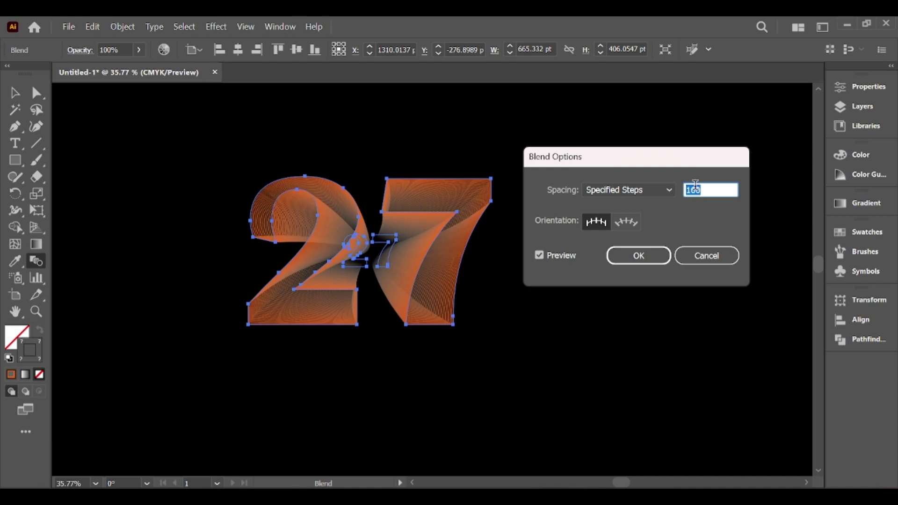
key(Up)
key(Up)
key(Up)
key(Up)
key(Up)
key(Up)
key(Up)
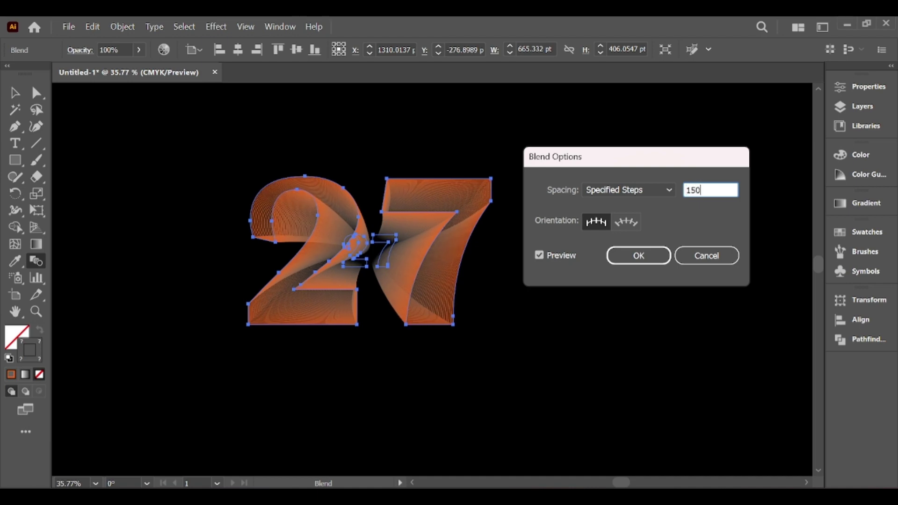
click(637, 255)
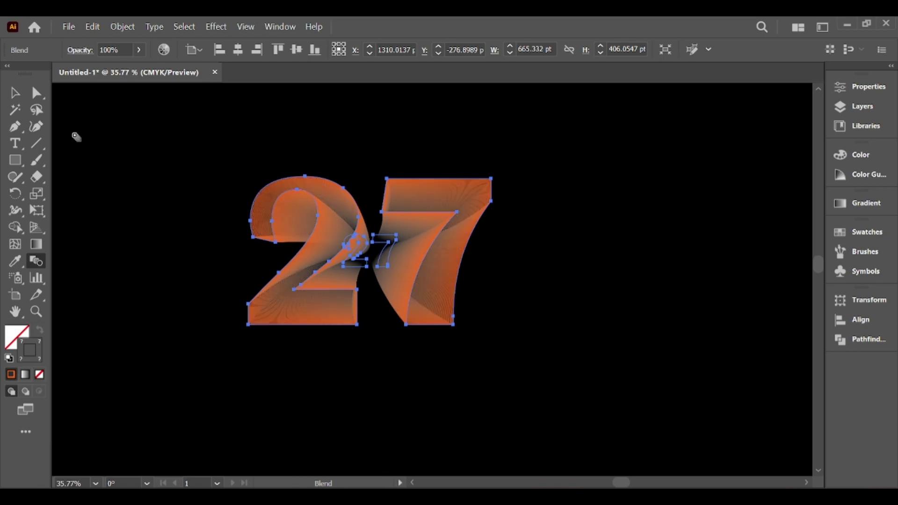
Move the 27 blend right and down on the artboard
click(12, 94)
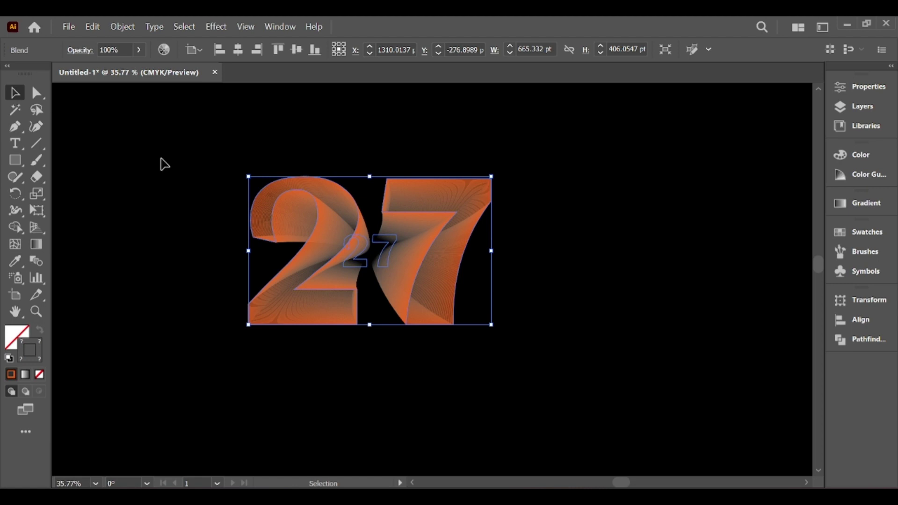
drag(160, 159, 612, 373)
click(612, 379)
drag(220, 172, 579, 385)
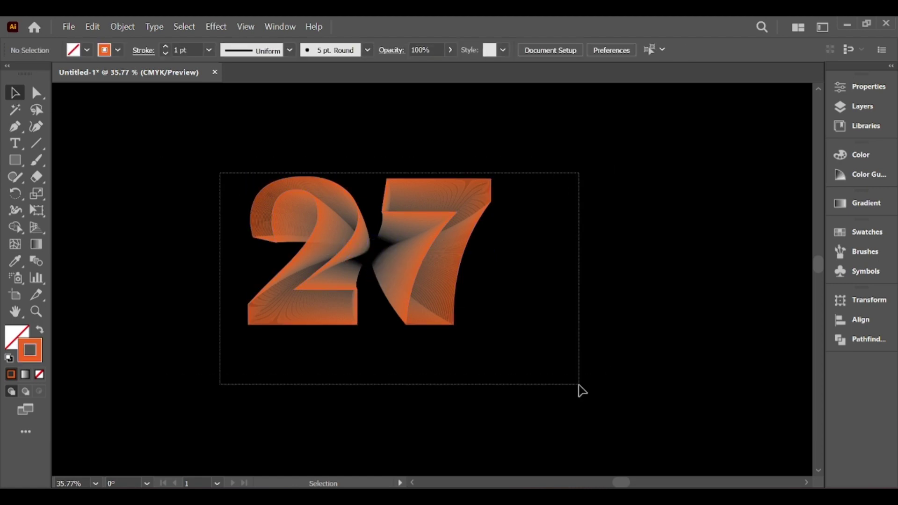
click(373, 255)
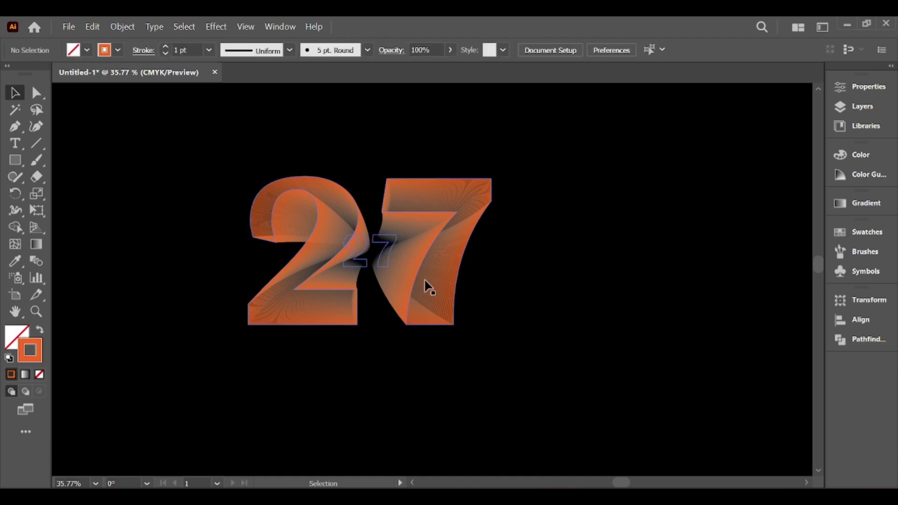
drag(428, 286, 356, 260)
click(439, 321)
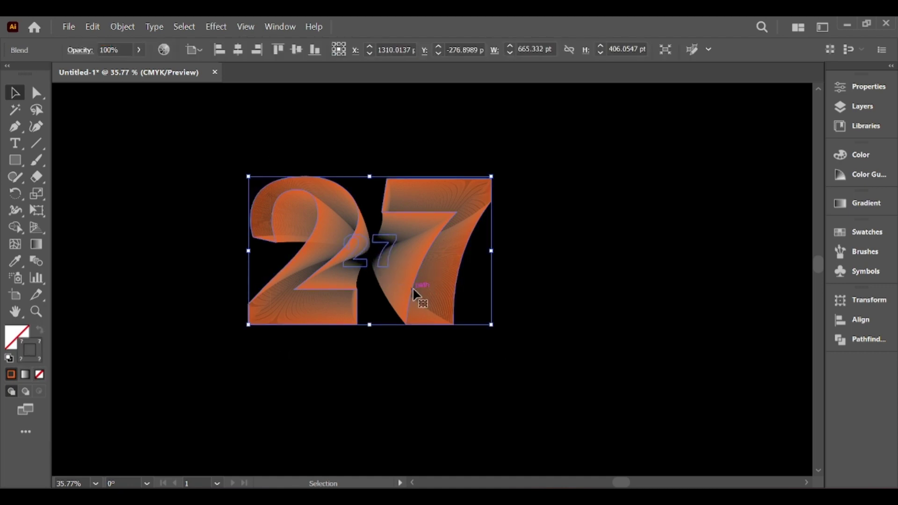
drag(413, 294, 561, 359)
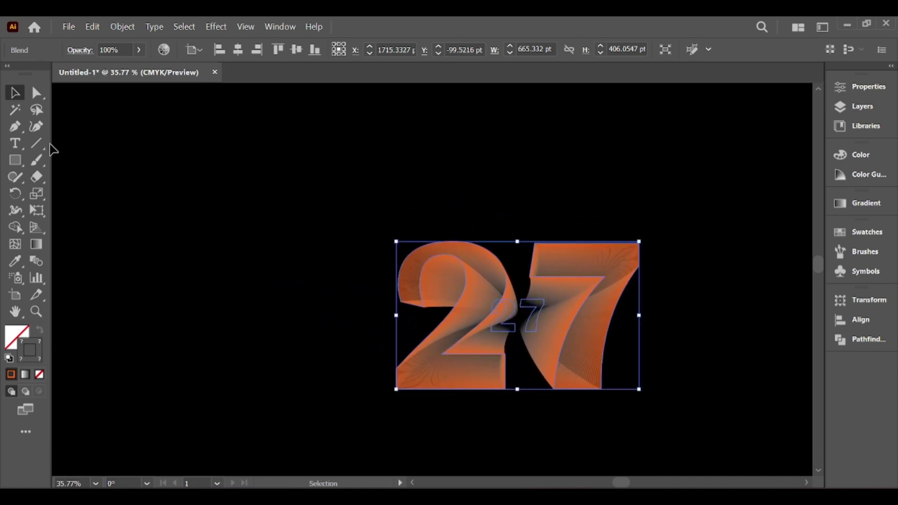
Type a white 27 on the artboard, then delete it to start over
click(14, 143)
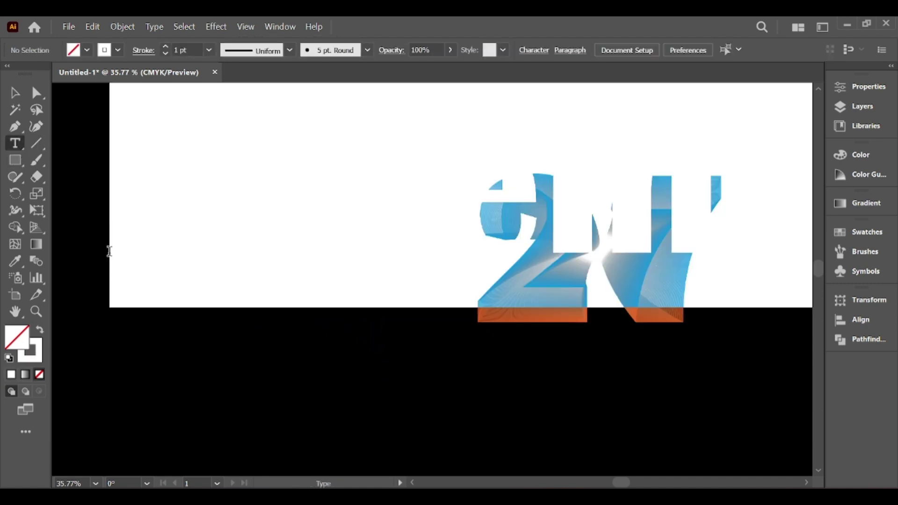
click(110, 252)
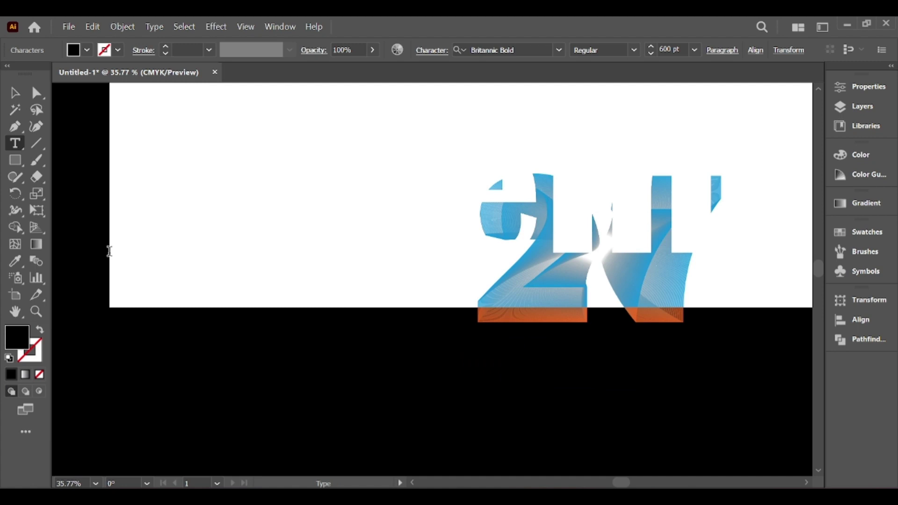
text(27)
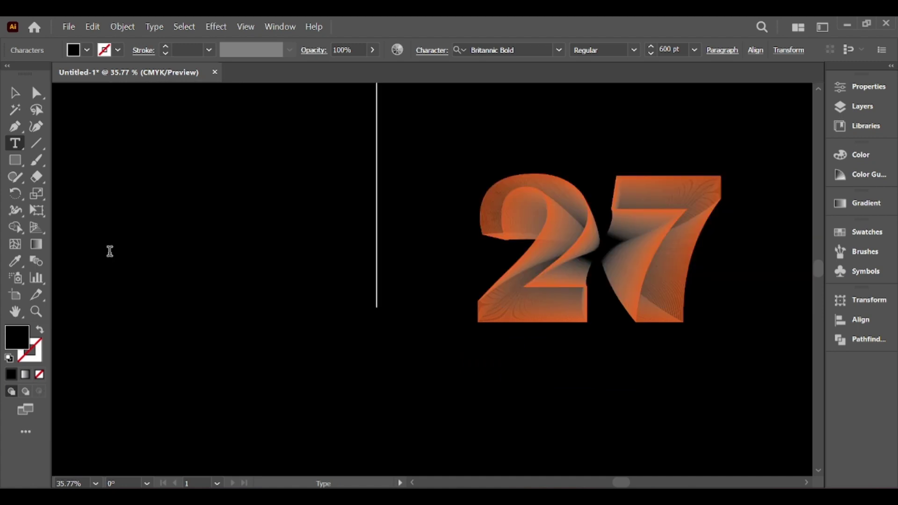
key(ctrl+a)
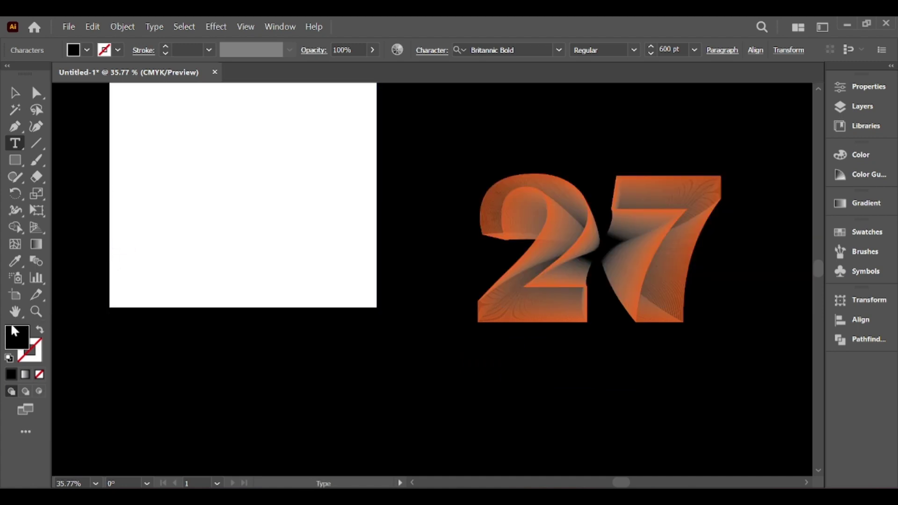
double_click(12, 335)
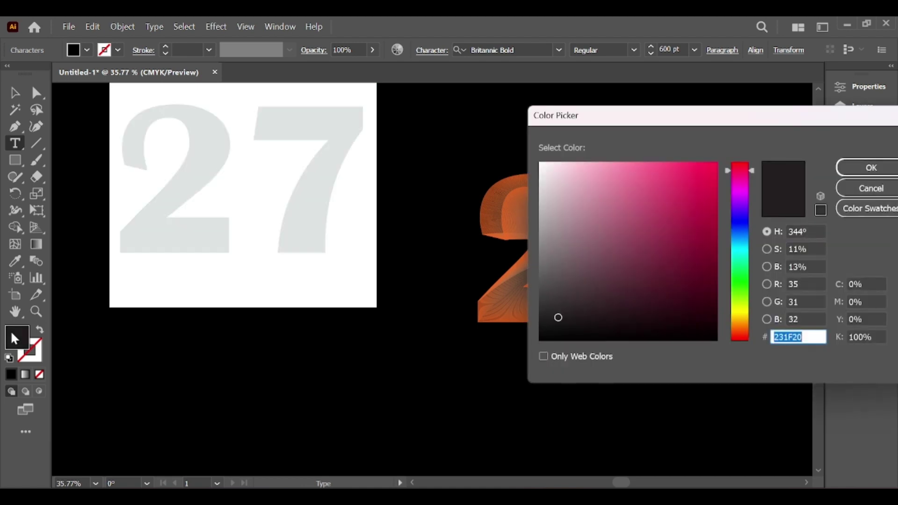
drag(544, 205, 544, 163)
click(845, 173)
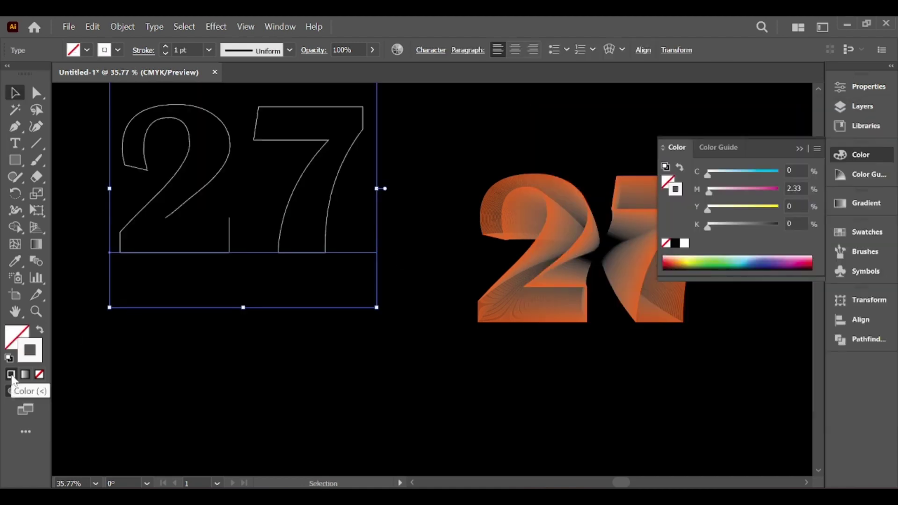
ctrl+click(183, 183)
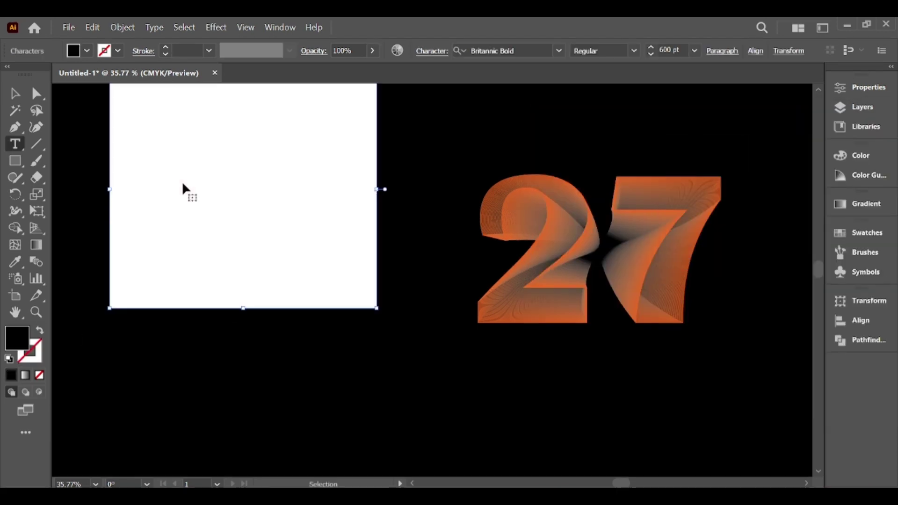
key(BackSpace)
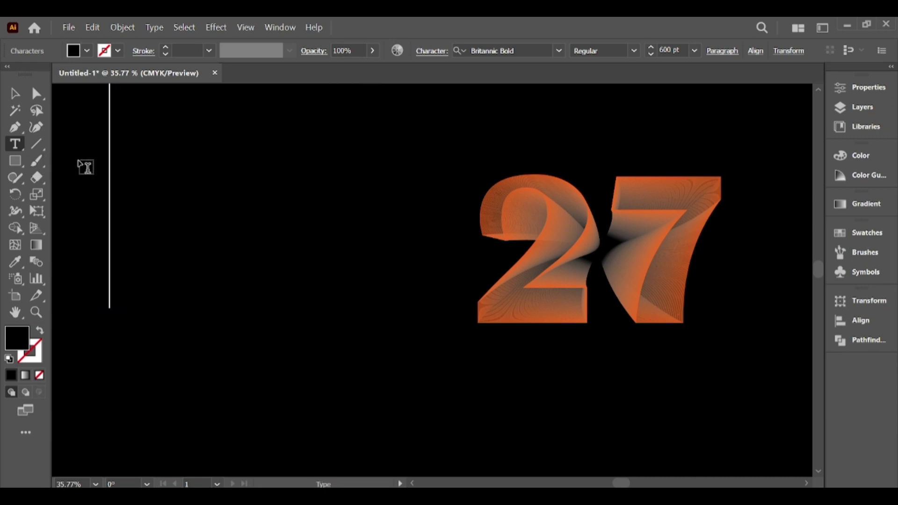
click(14, 98)
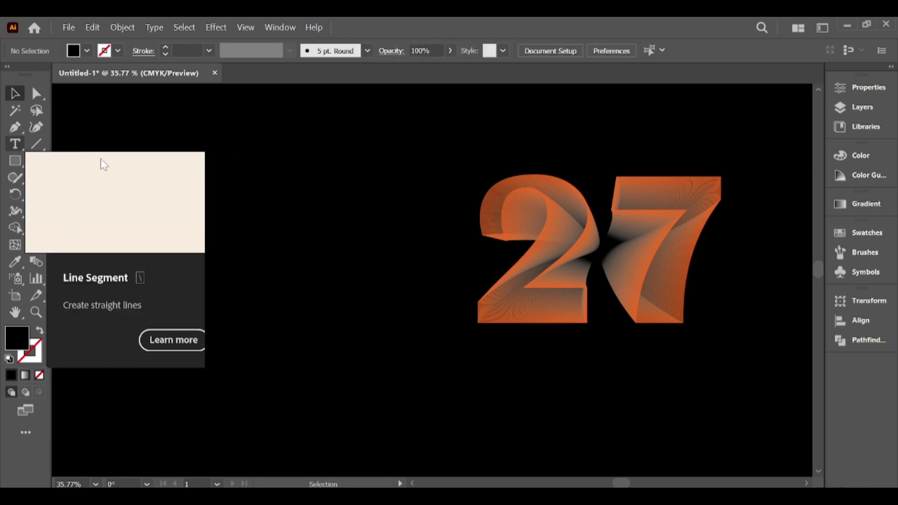
Type a new white 27 and swap fill to stroke for a thin outline
key(t)
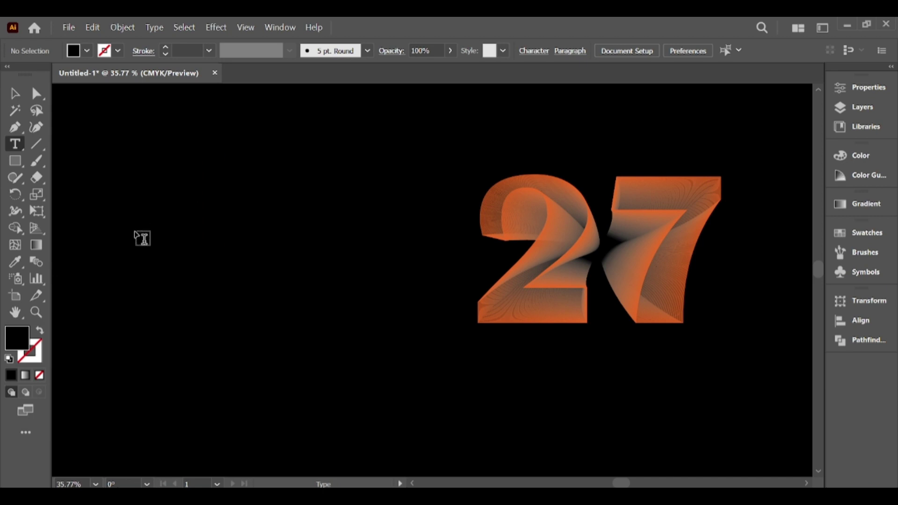
click(135, 231)
key(BackSpace)
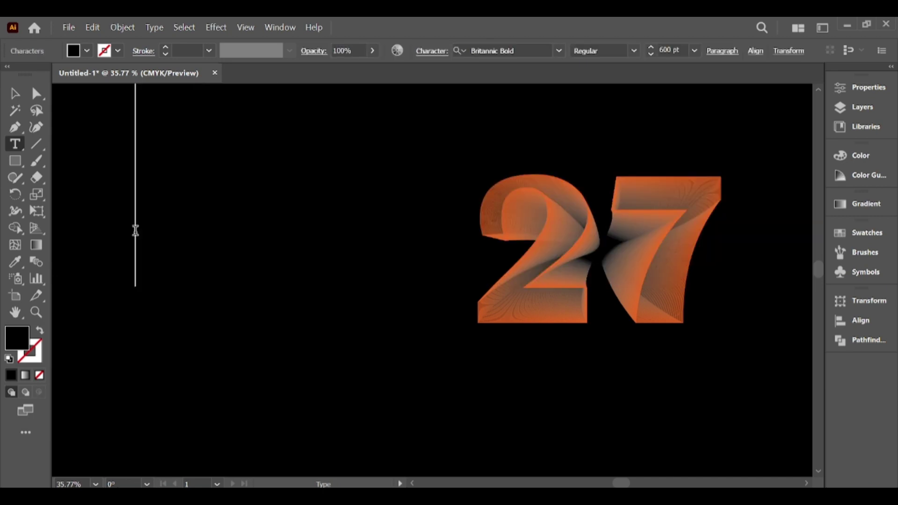
text(27)
key(ctrl+a)
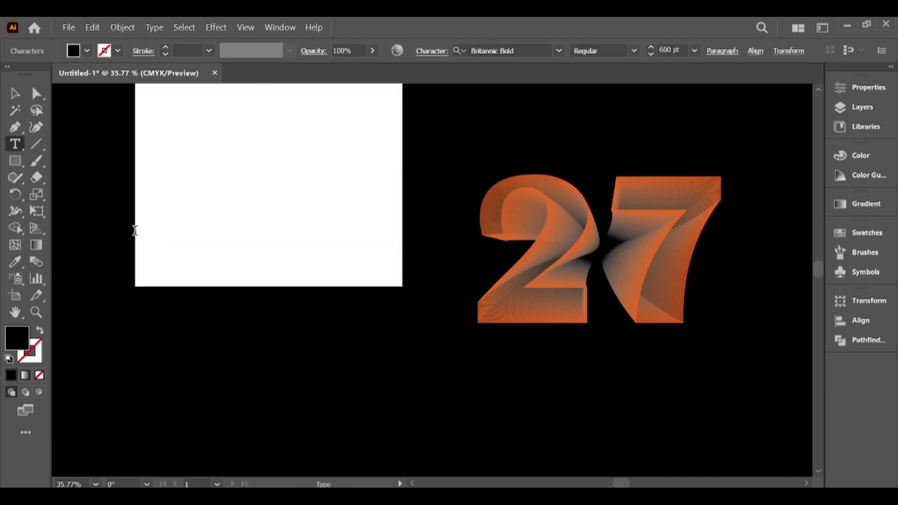
double_click(17, 348)
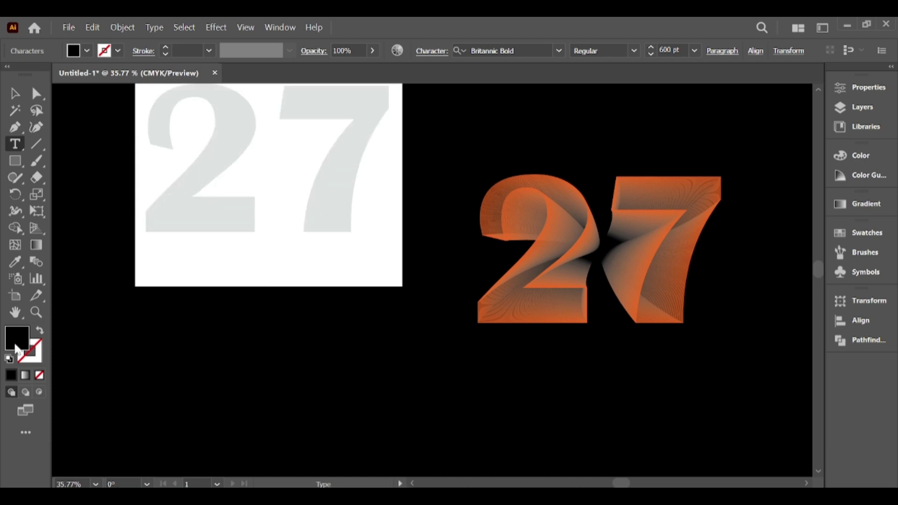
drag(552, 201, 539, 168)
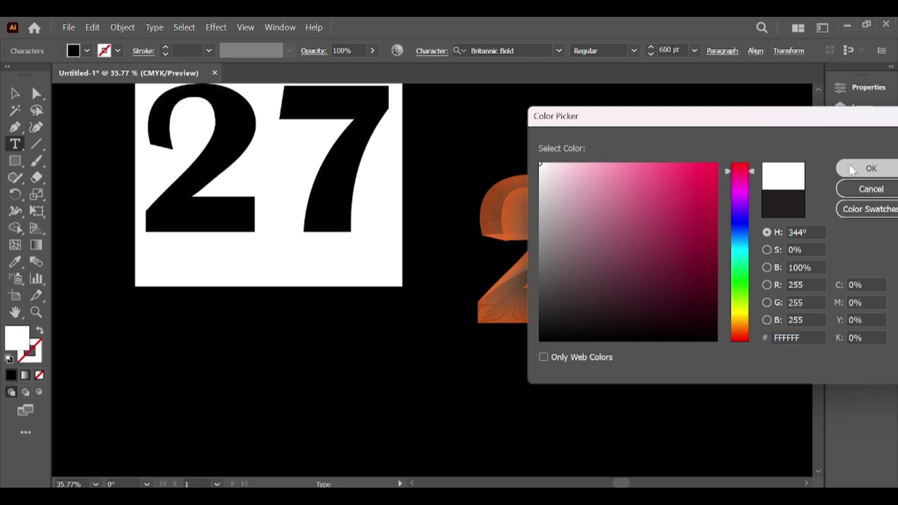
click(870, 168)
click(39, 330)
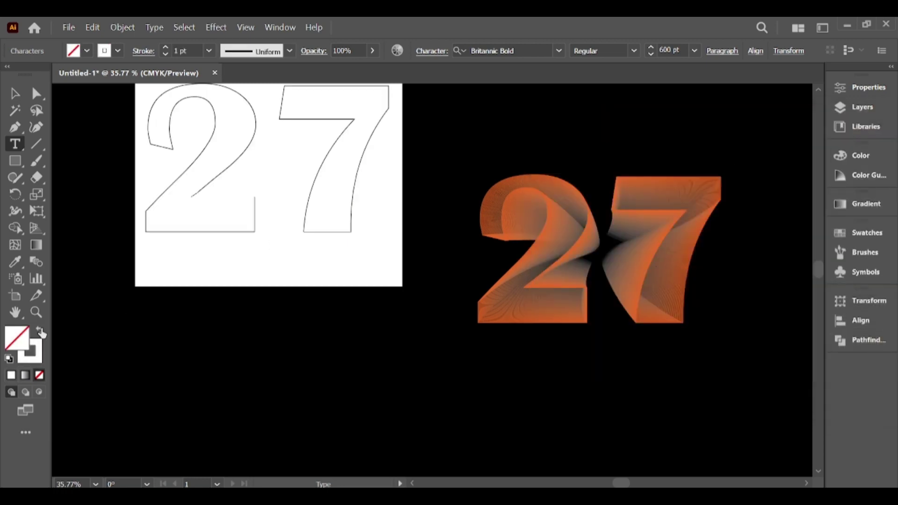
Drag the white outline 27 onto the orange blended 27, nudging it to align exactly
key(ctrl+shift+a)
scroll(264, 214, up, 1)
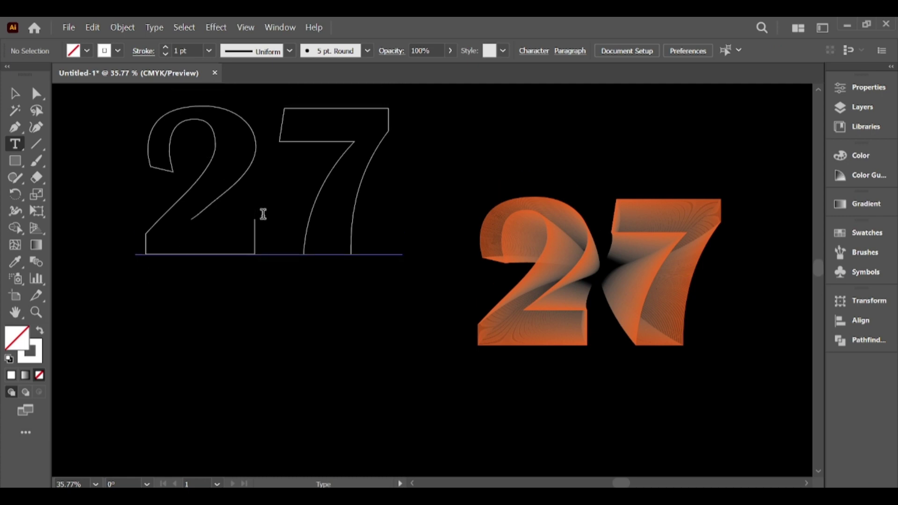
scroll(263, 213, up, 2)
scroll(264, 214, right, 3)
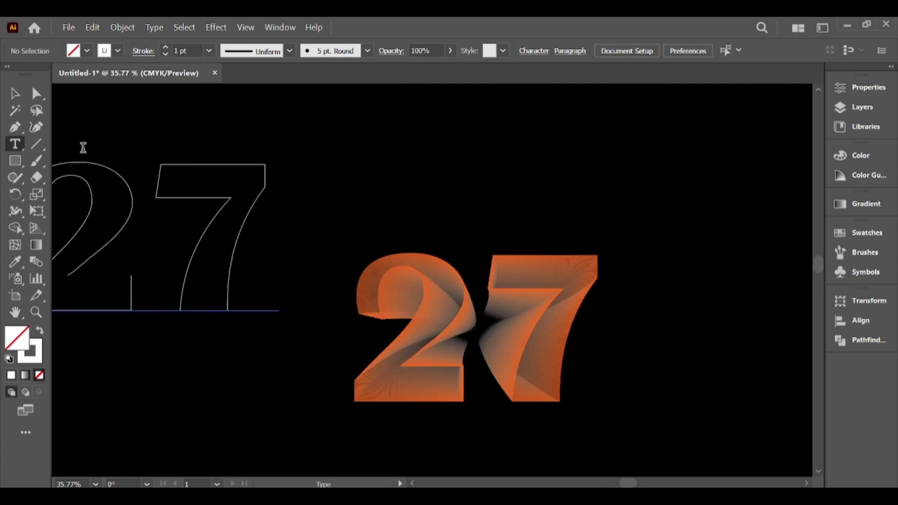
click(14, 95)
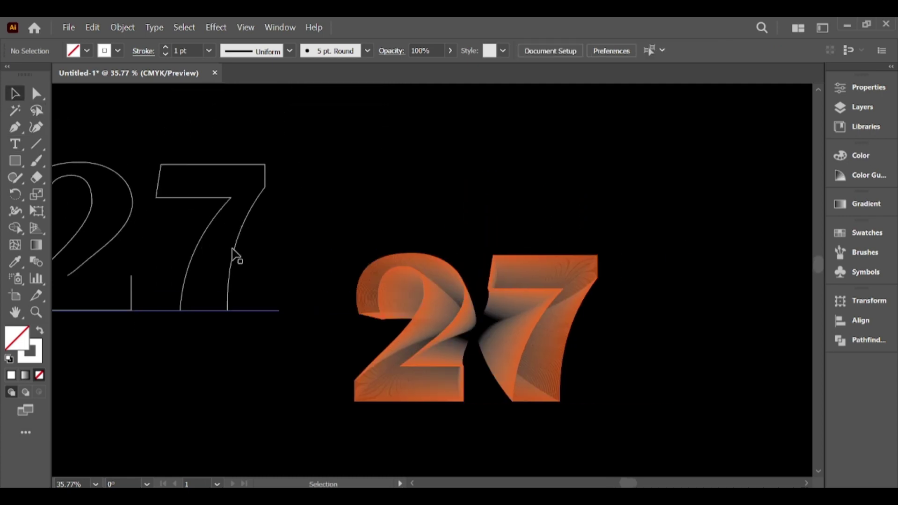
drag(236, 257, 565, 345)
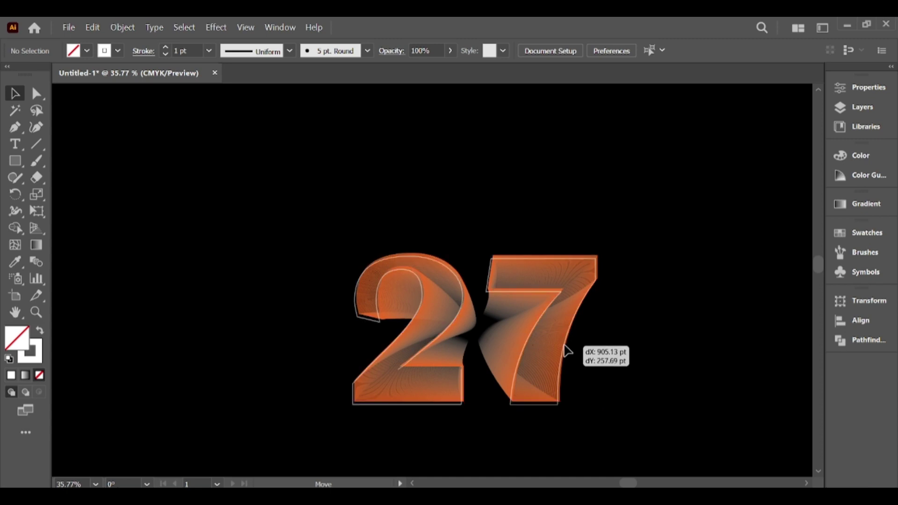
drag(565, 344, 566, 344)
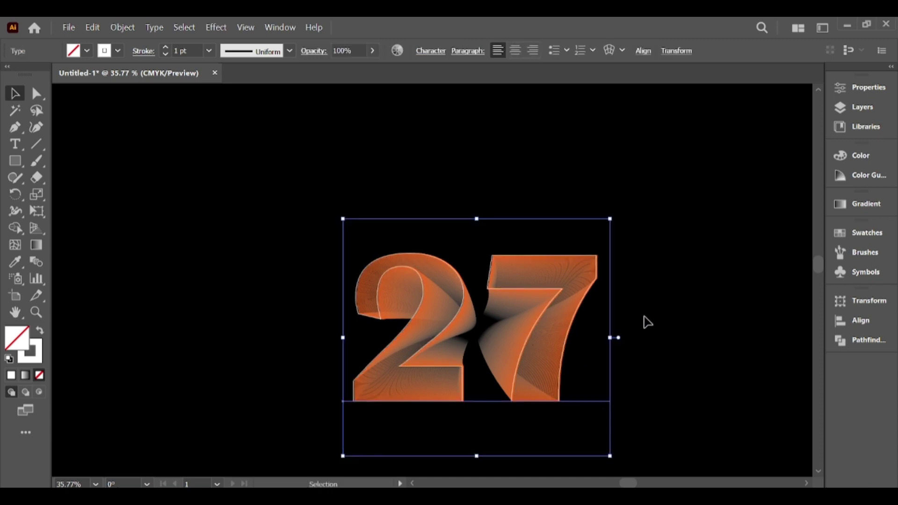
click(647, 322)
scroll(594, 353, down, 3)
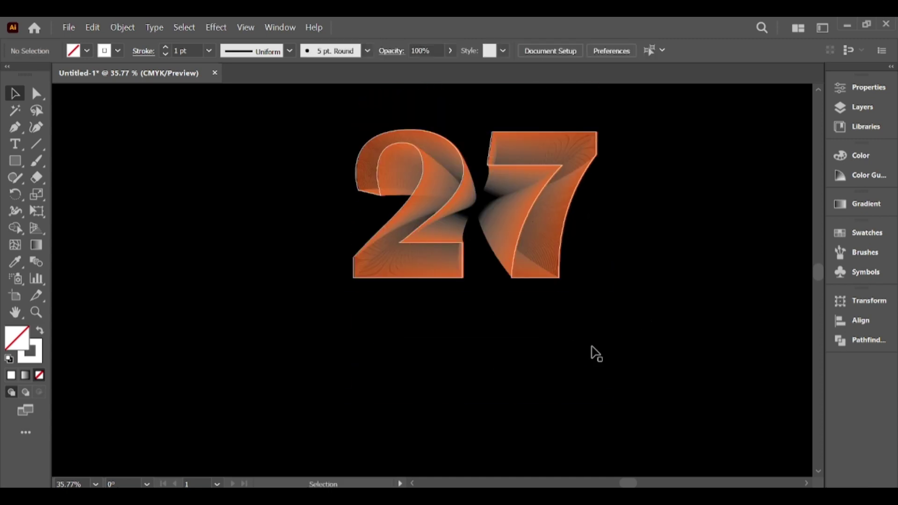
scroll(596, 354, up, 1)
scroll(564, 360, right, 3)
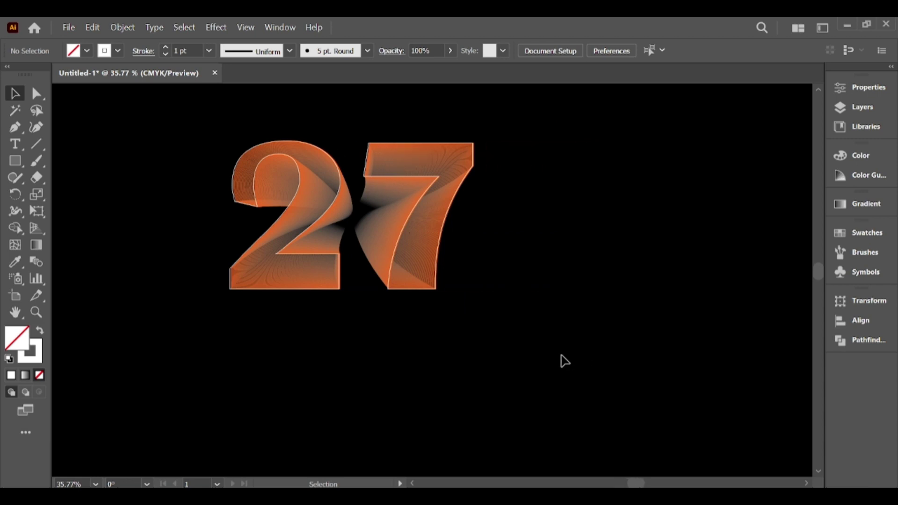
scroll(564, 361, left, 3)
scroll(564, 361, right, 2)
scroll(564, 360, left, 1)
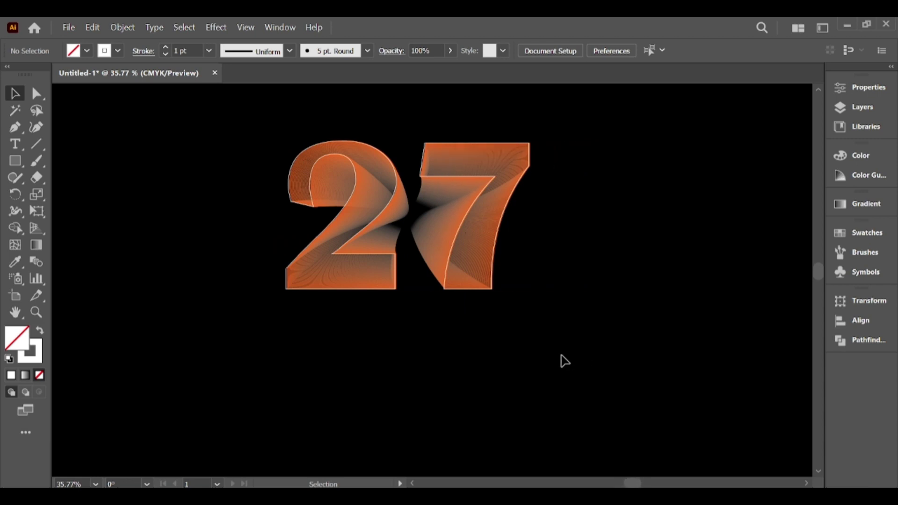
scroll(579, 264, up, 2)
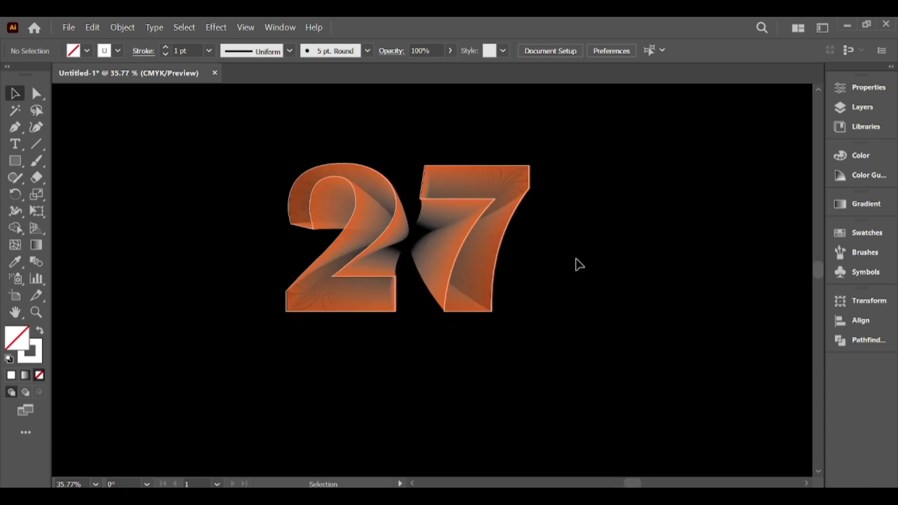